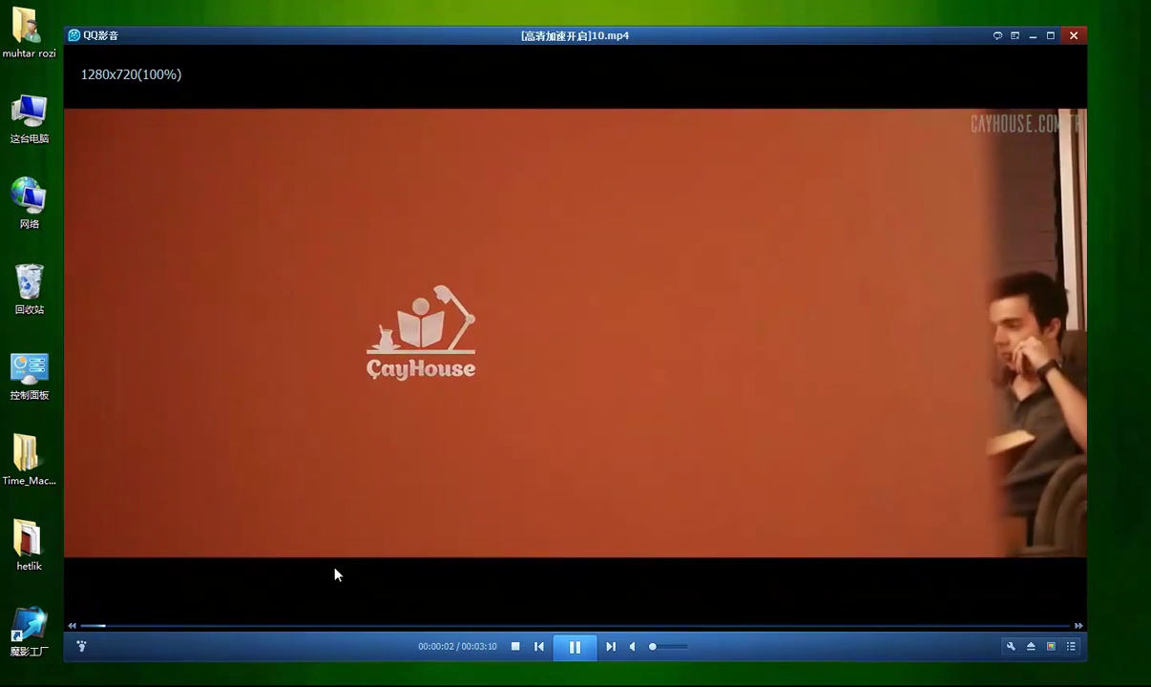
- Preview 10.mp4 at several points along its timeline, then close the player
click(265, 626)
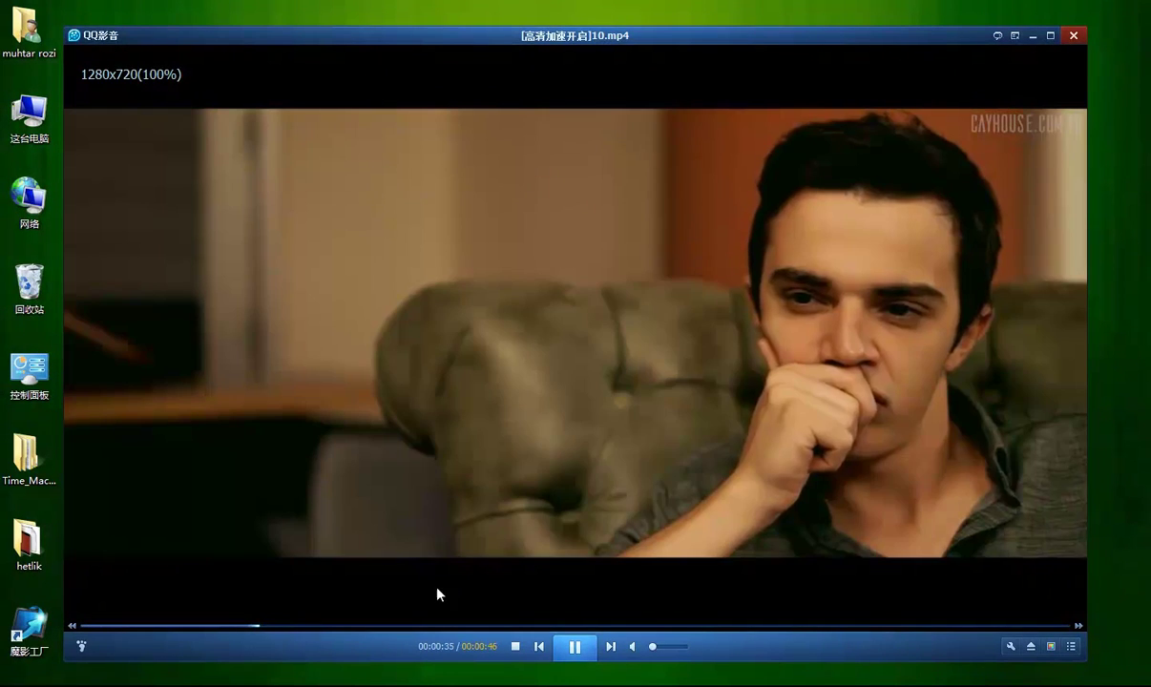
click(403, 626)
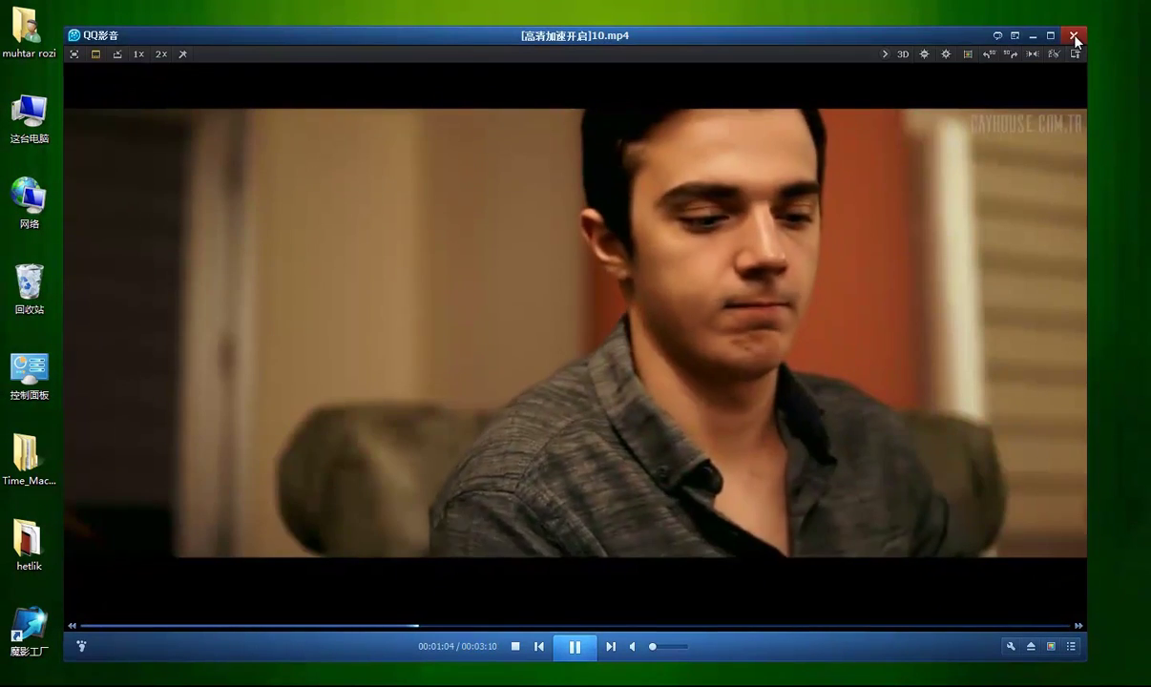
click(1072, 36)
- Open 10.txt in right-to-left reading order in a wider window, read through its lines to the end, and close it
click(431, 269)
double_click(432, 270)
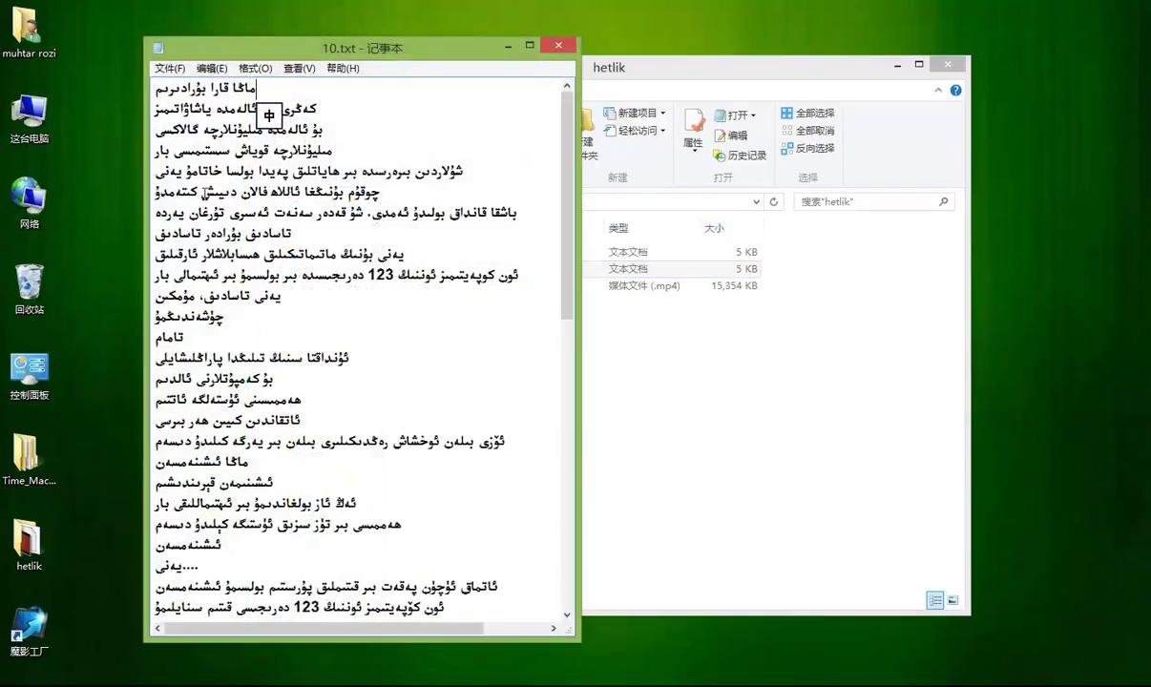
mouse_move(566, 182)
mouse_down()
mouse_move(554, 502)
mouse_move(566, 181)
mouse_up()
right_click(391, 312)
click(458, 439)
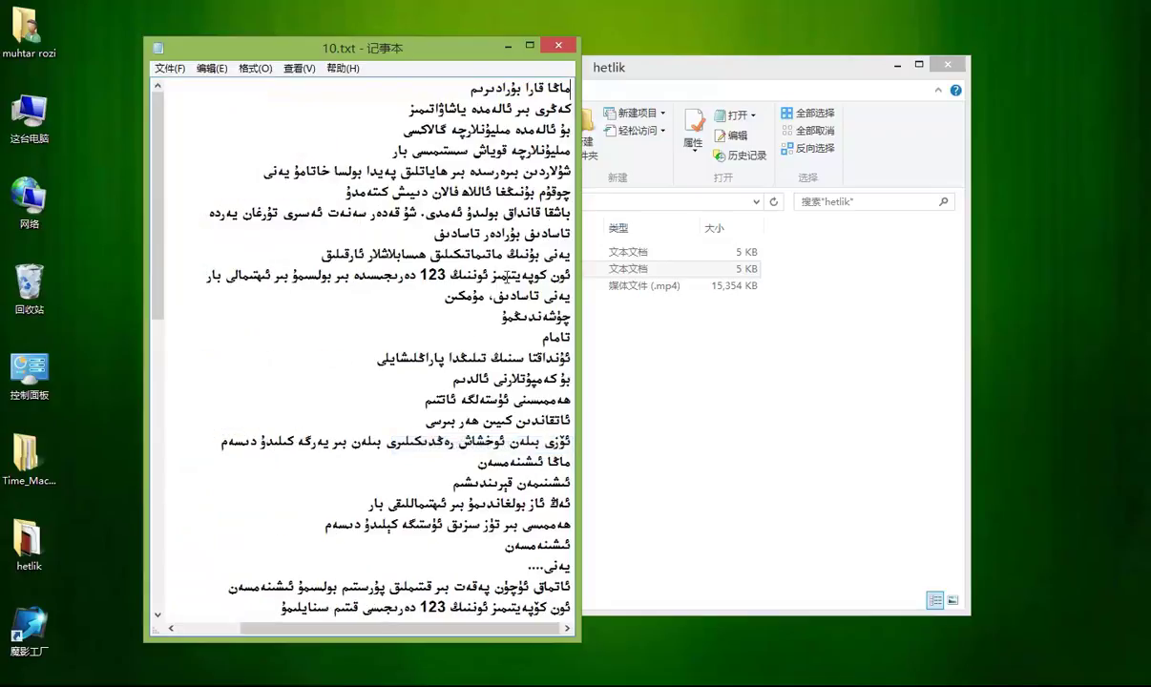
drag(580, 194, 788, 194)
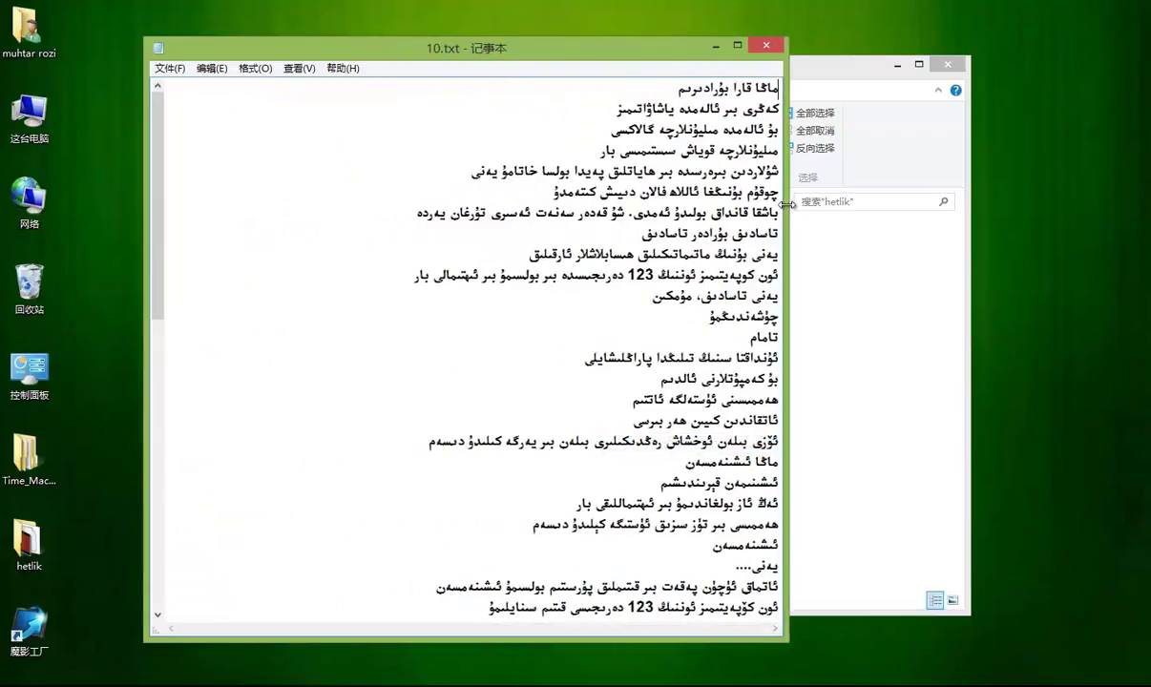
drag(153, 177, 162, 458)
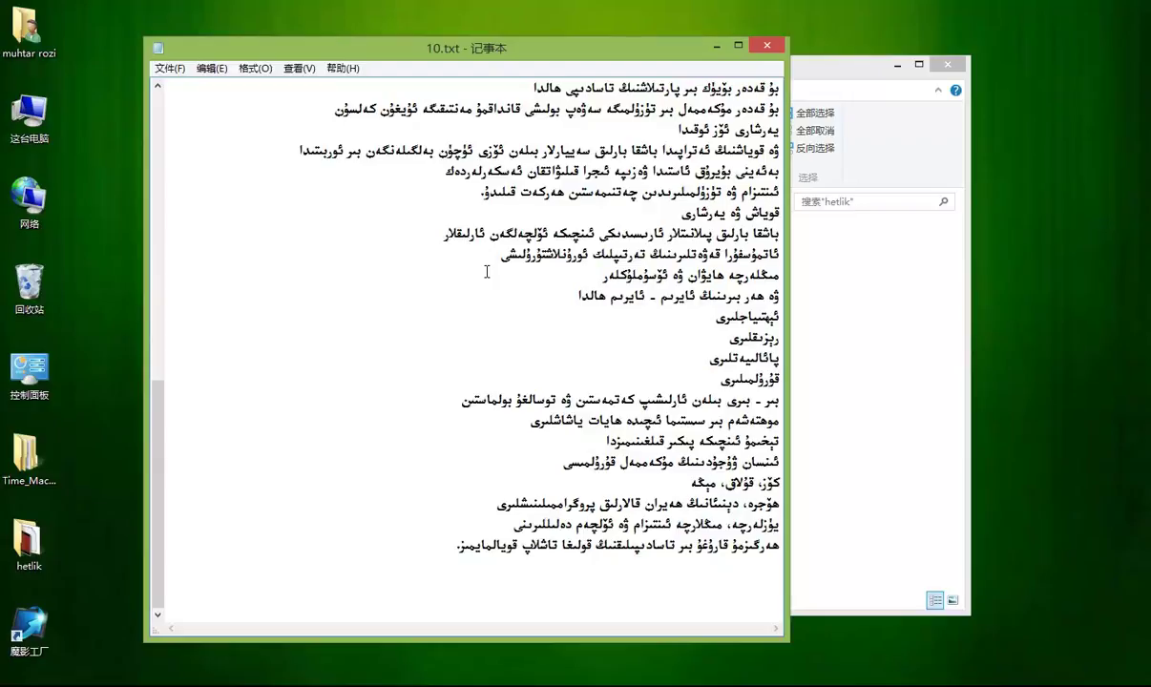
click(767, 48)
- Launch TimeM.exe from the time_machine subfolder of the Time_Machine_V0.37_XiaZaiBa desktop folder
double_click(31, 483)
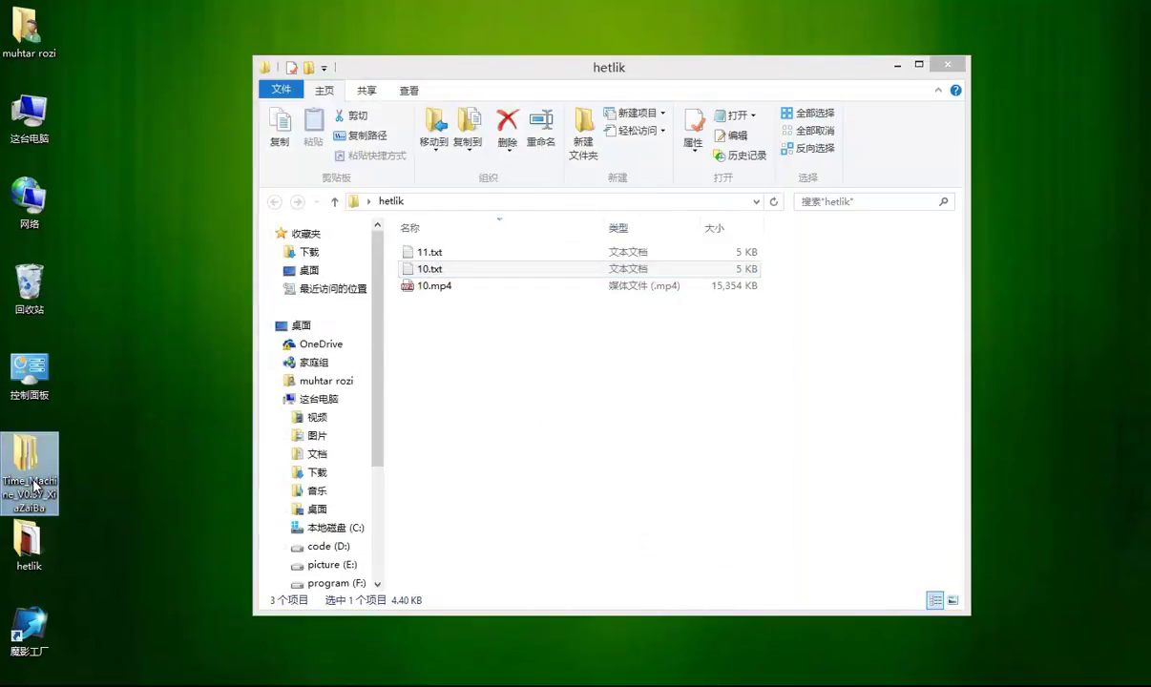
click(449, 277)
double_click(448, 279)
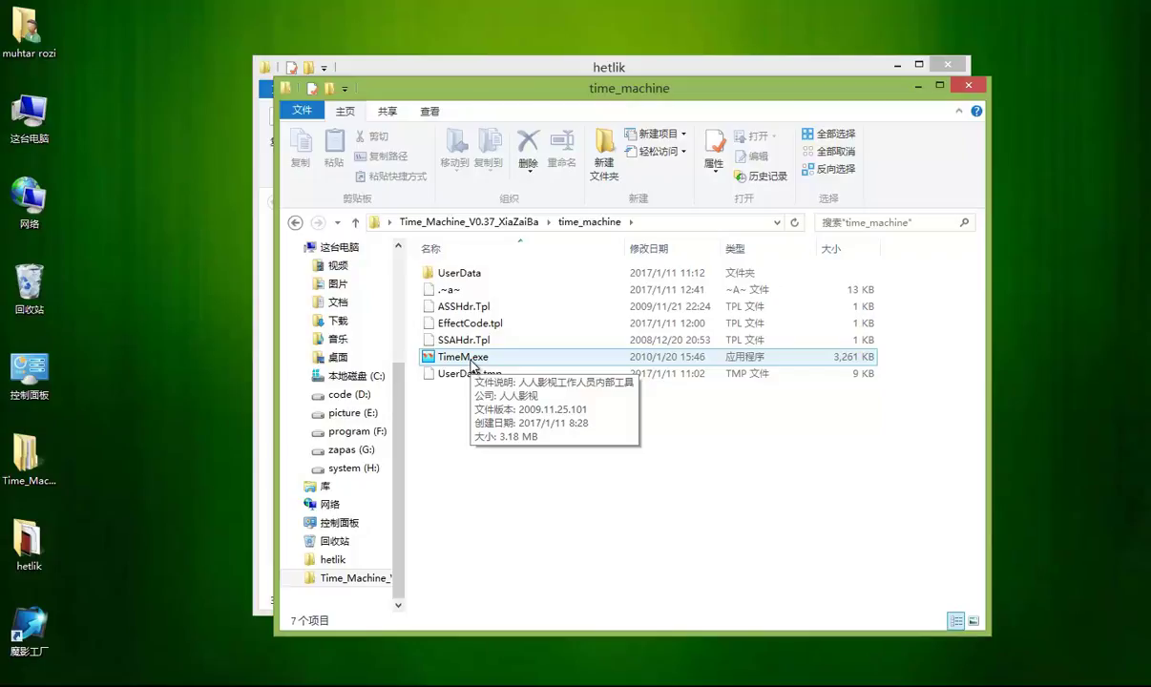
click(470, 360)
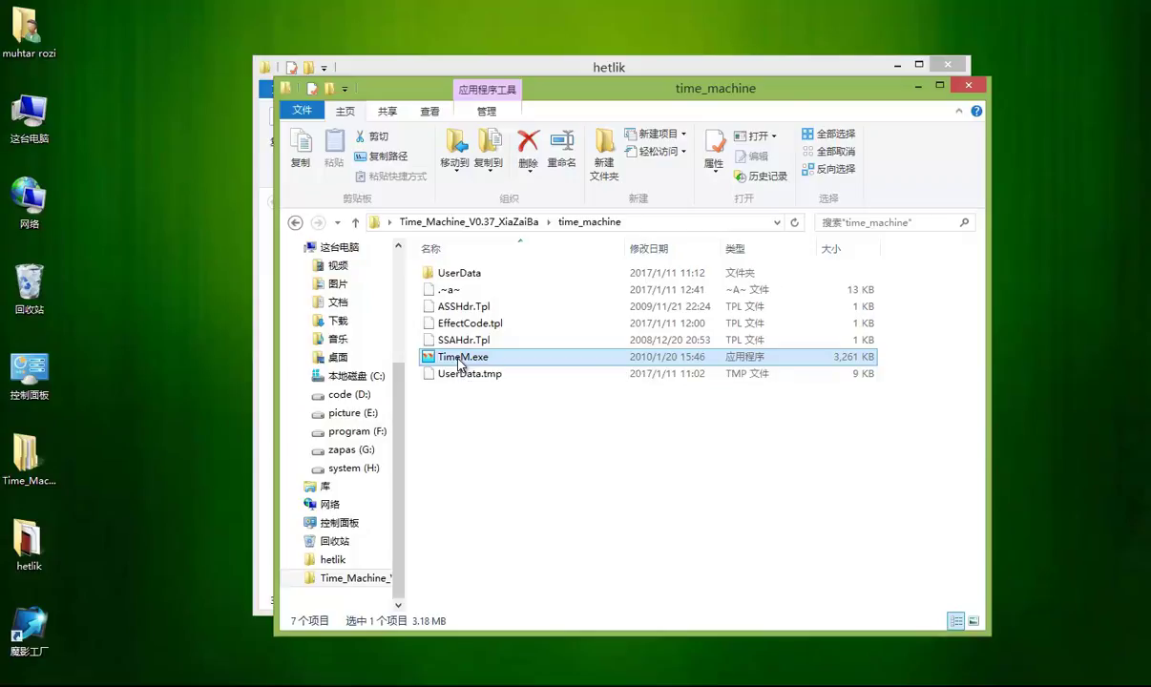
double_click(461, 359)
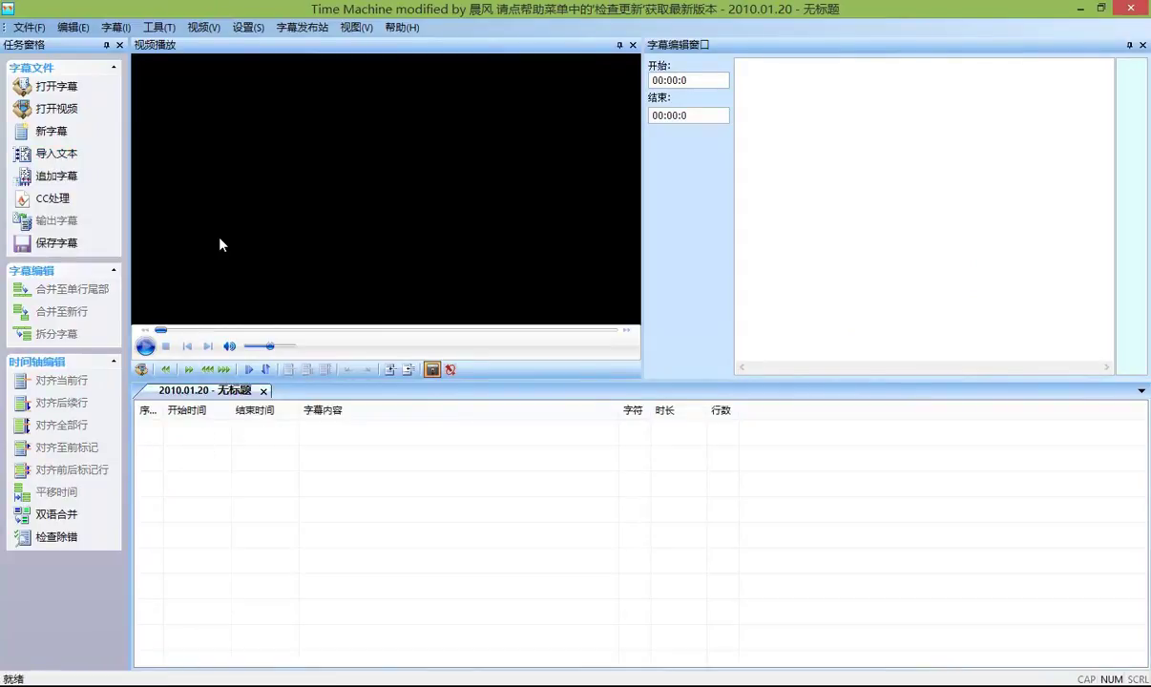
click(940, 156)
text(fgvdfgdfg)
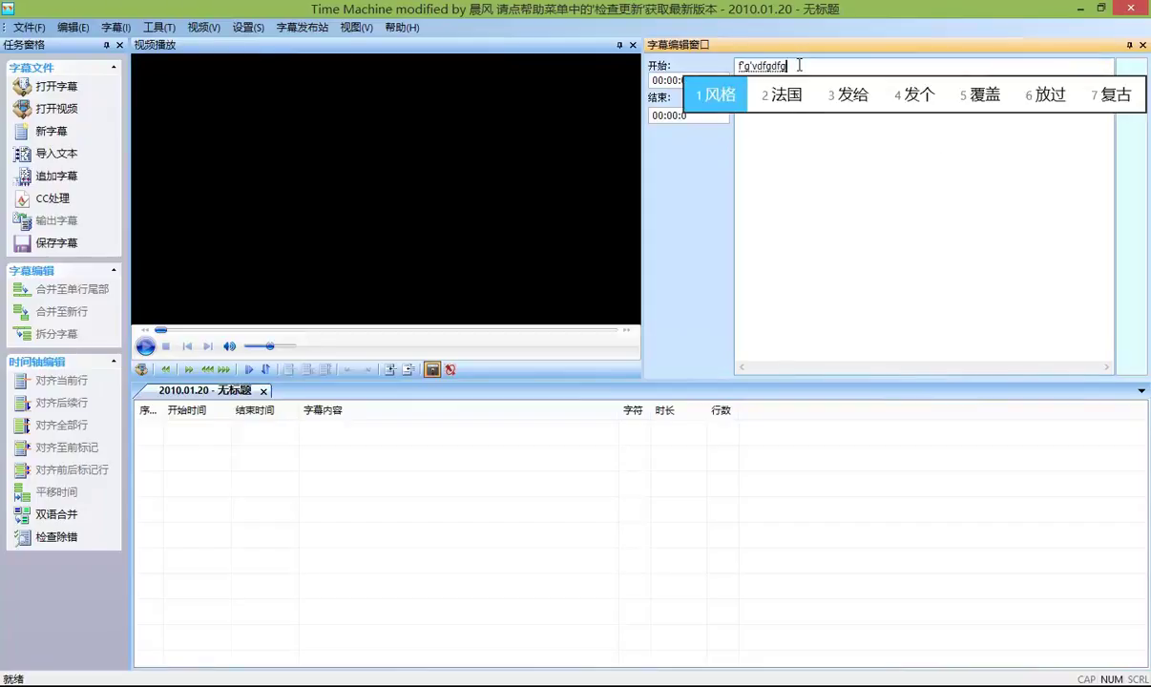
key(Return)
drag(794, 65, 646, 61)
key(BackSpace)
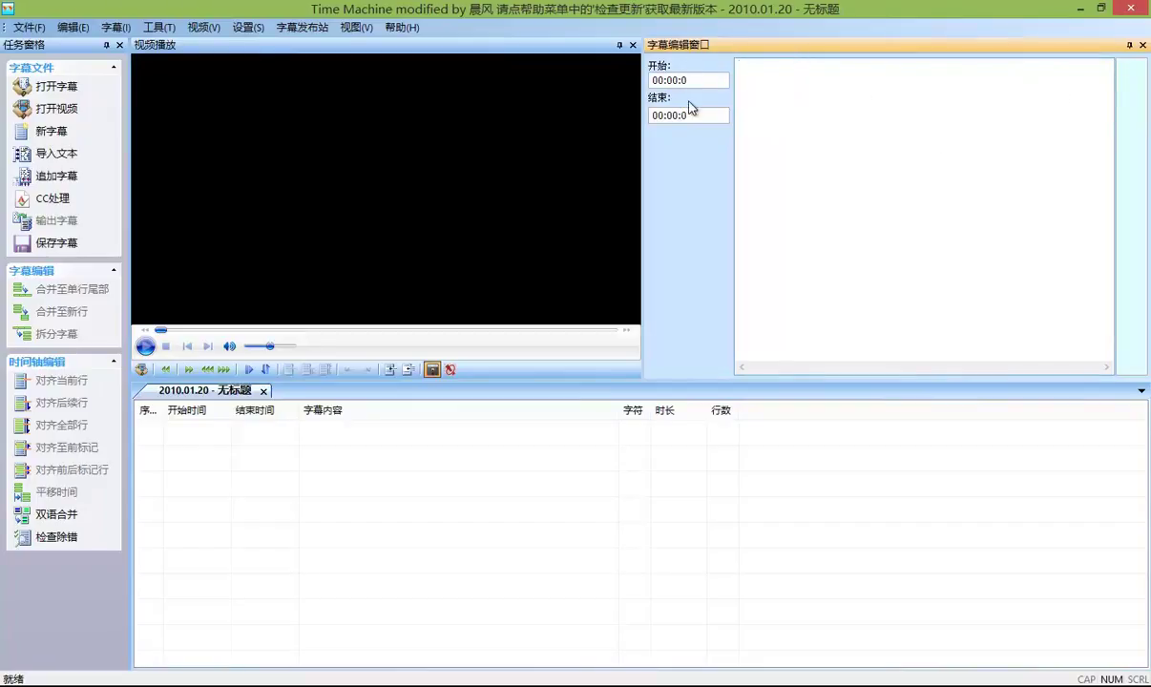
- Import 10.txt from the hetlik folder as subtitles, treating each text line as one timeline row
click(60, 155)
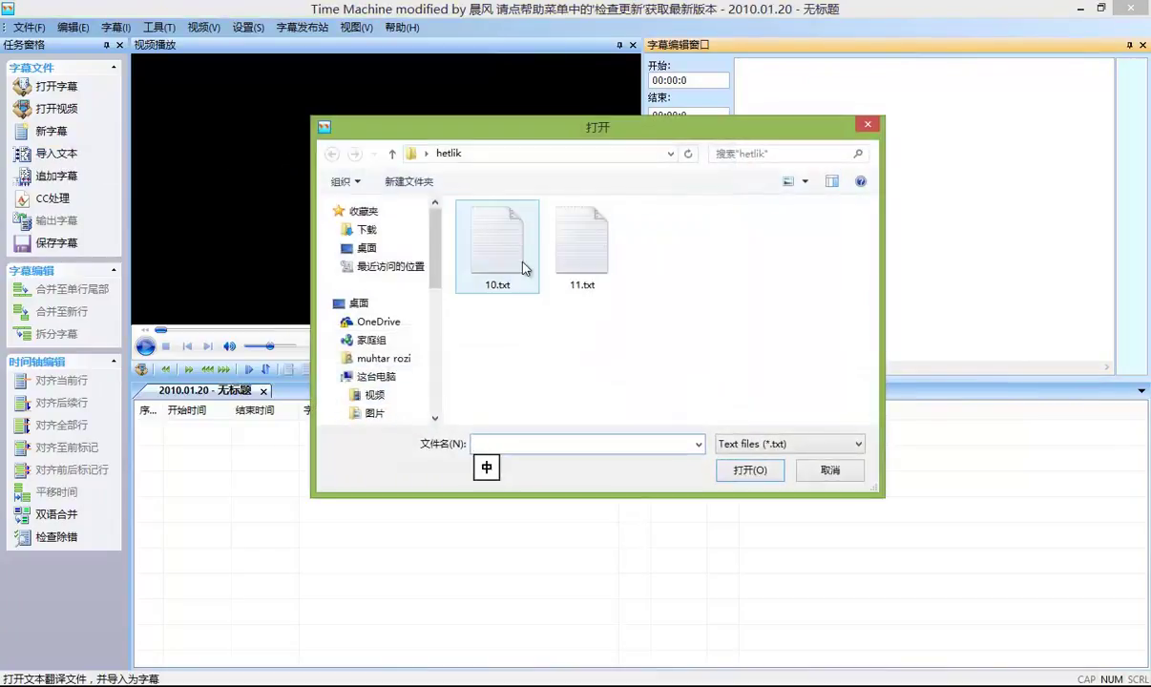
double_click(476, 256)
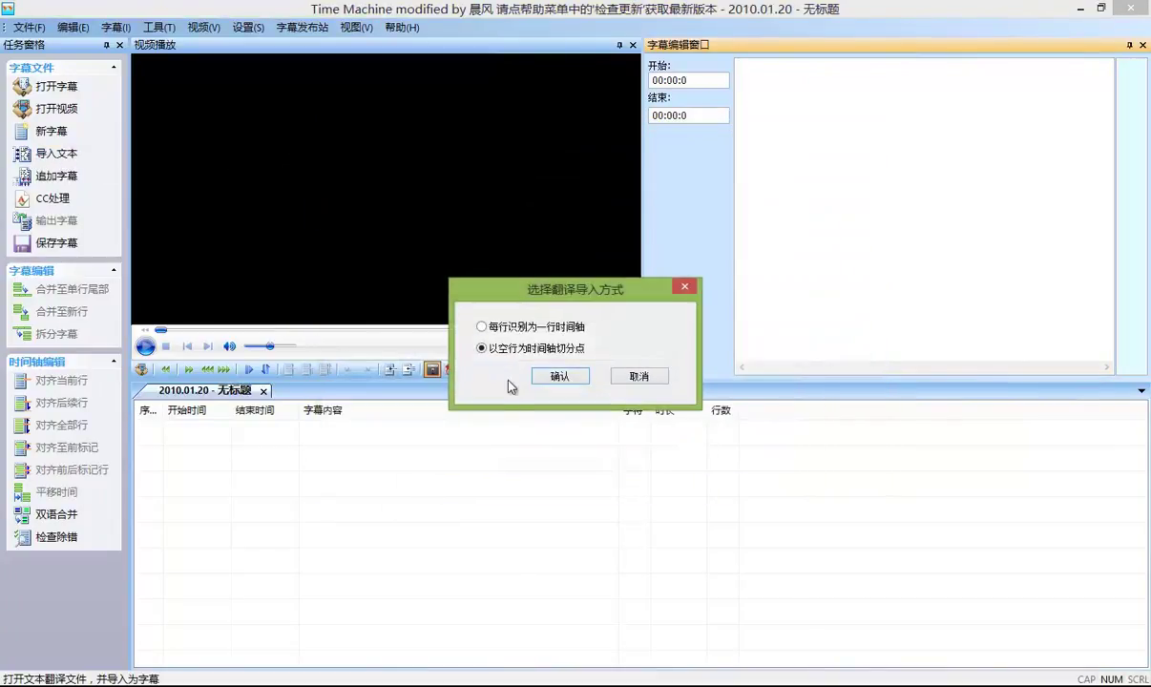
click(567, 328)
click(563, 378)
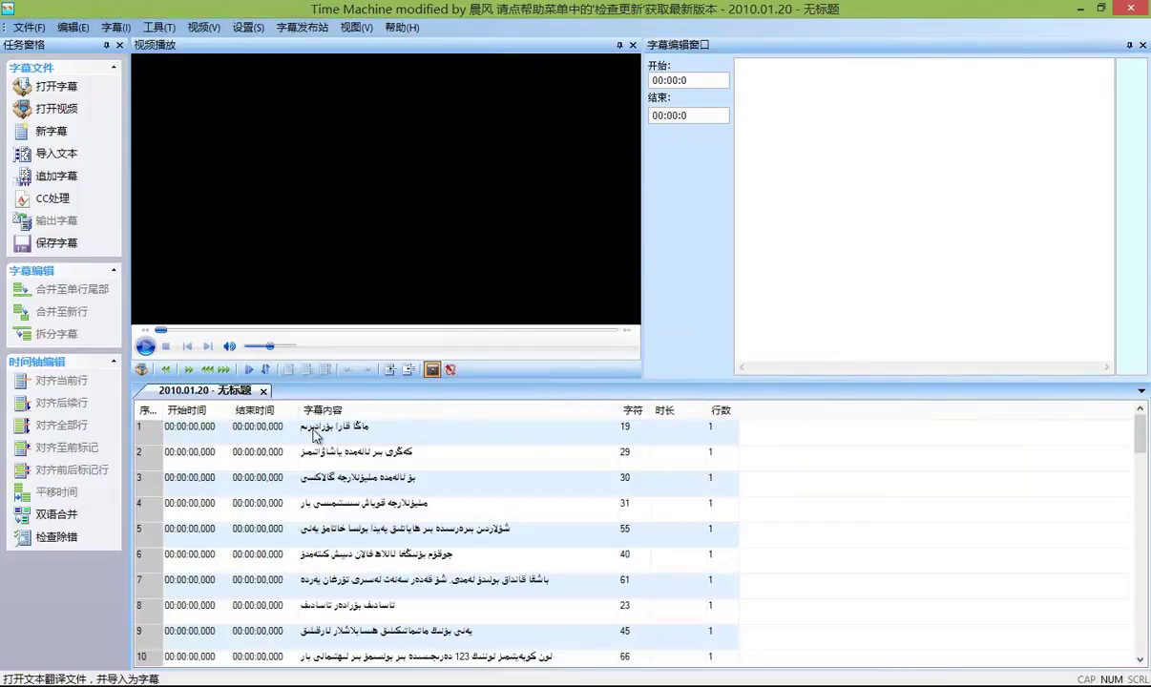
mouse_move(1142, 431)
mouse_down()
mouse_move(1142, 632)
mouse_move(1141, 425)
mouse_up()
- Load the video 10.mp4 from the hetlik folder for timing the subtitles
click(203, 27)
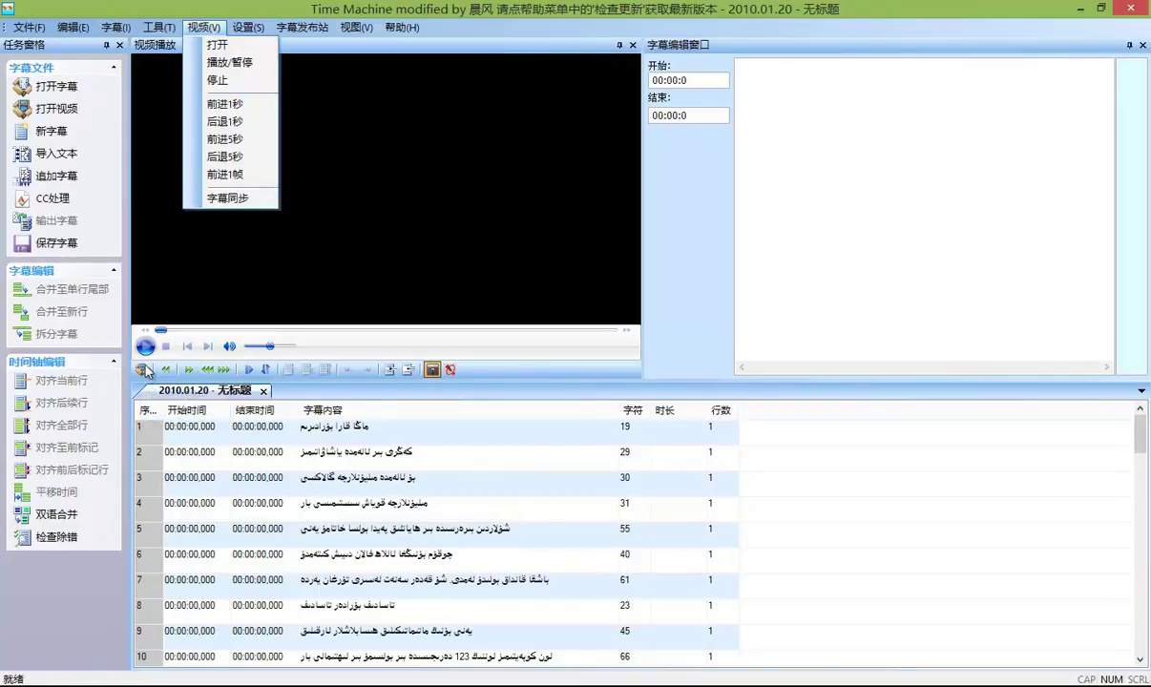
click(220, 46)
click(497, 229)
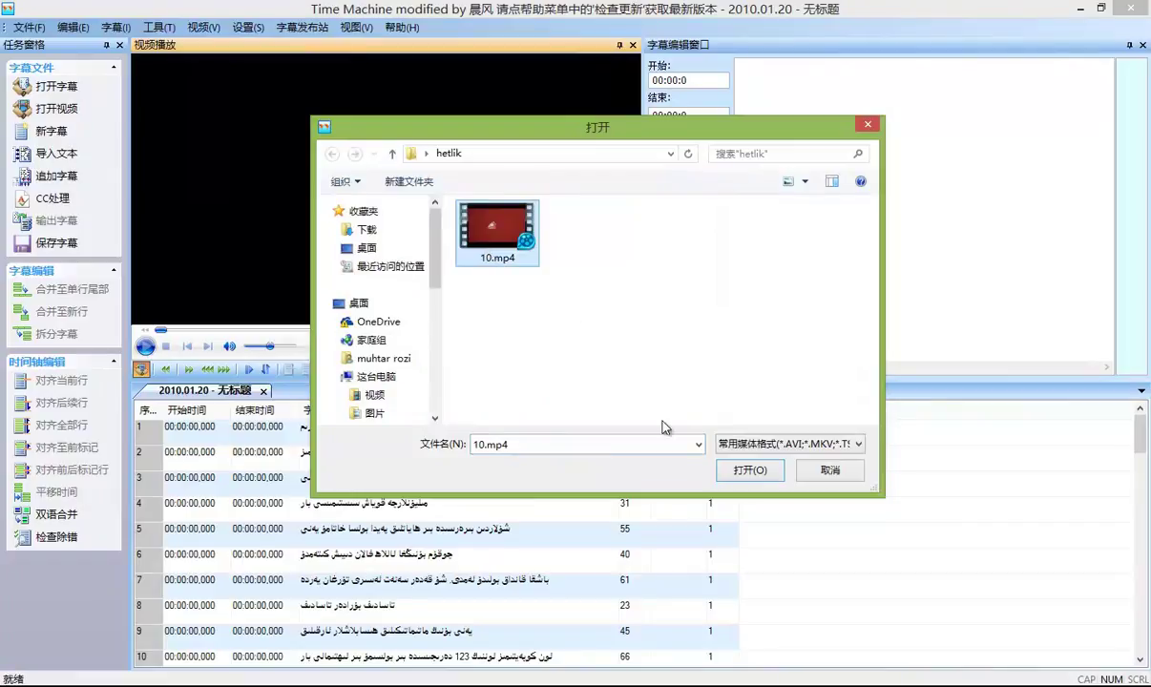
click(748, 470)
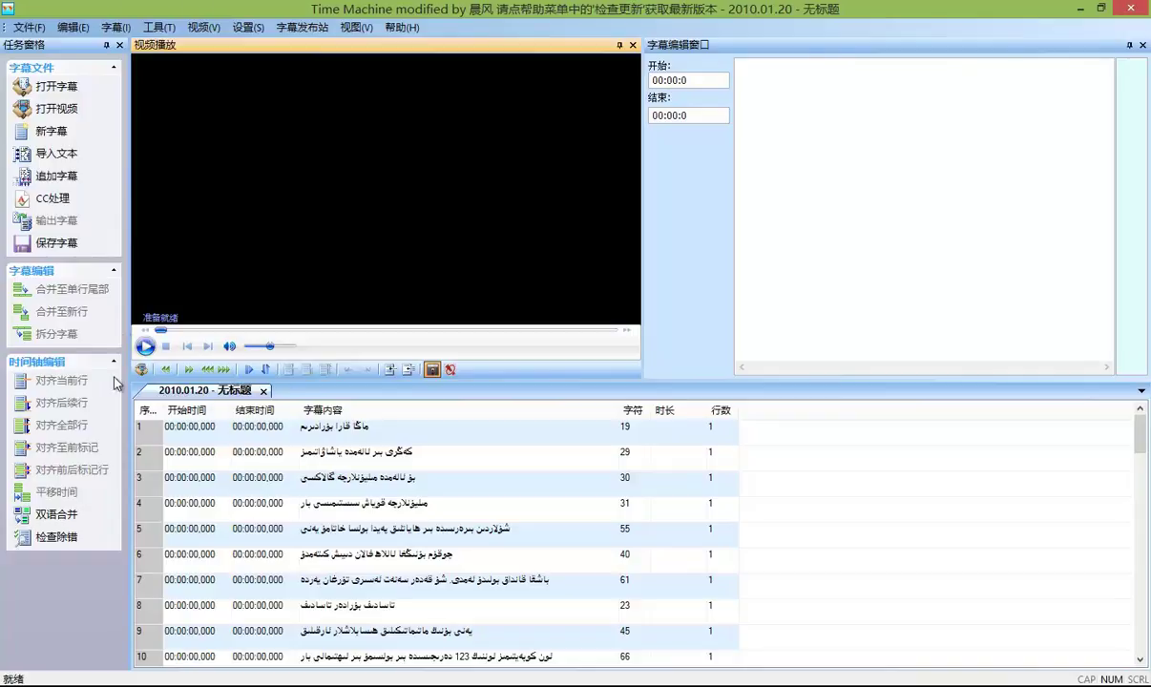
- Play the video to the first line's cue, pause, and align the first subtitle's start time to 00:00:04,375
click(146, 349)
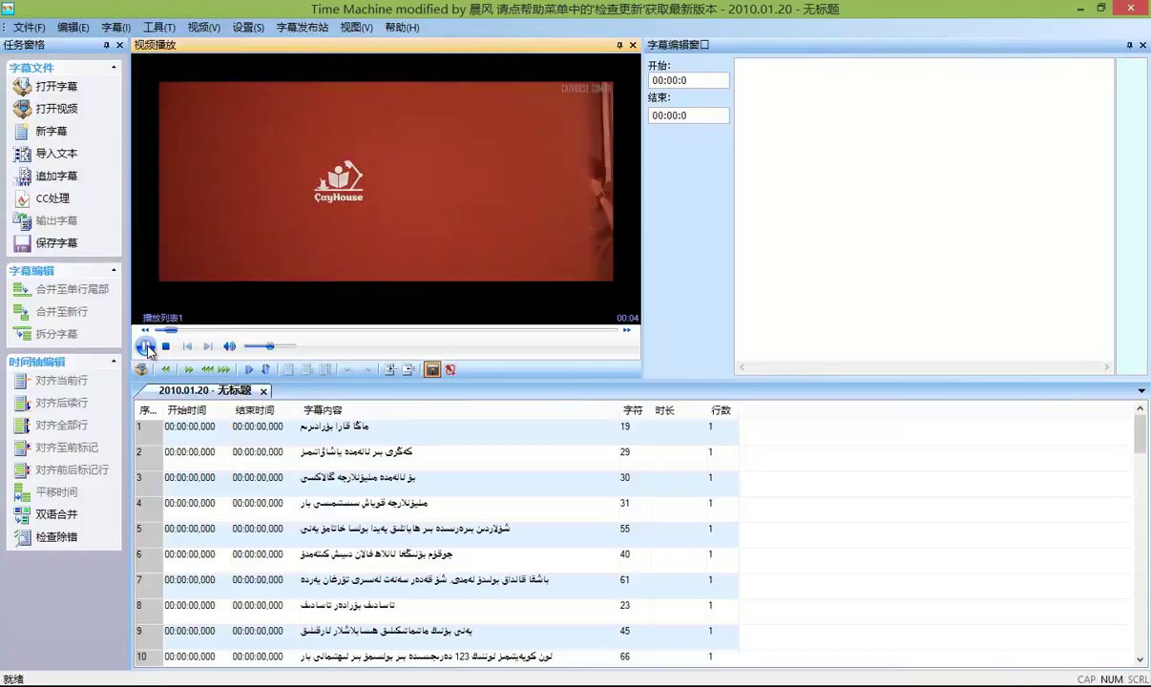
click(147, 348)
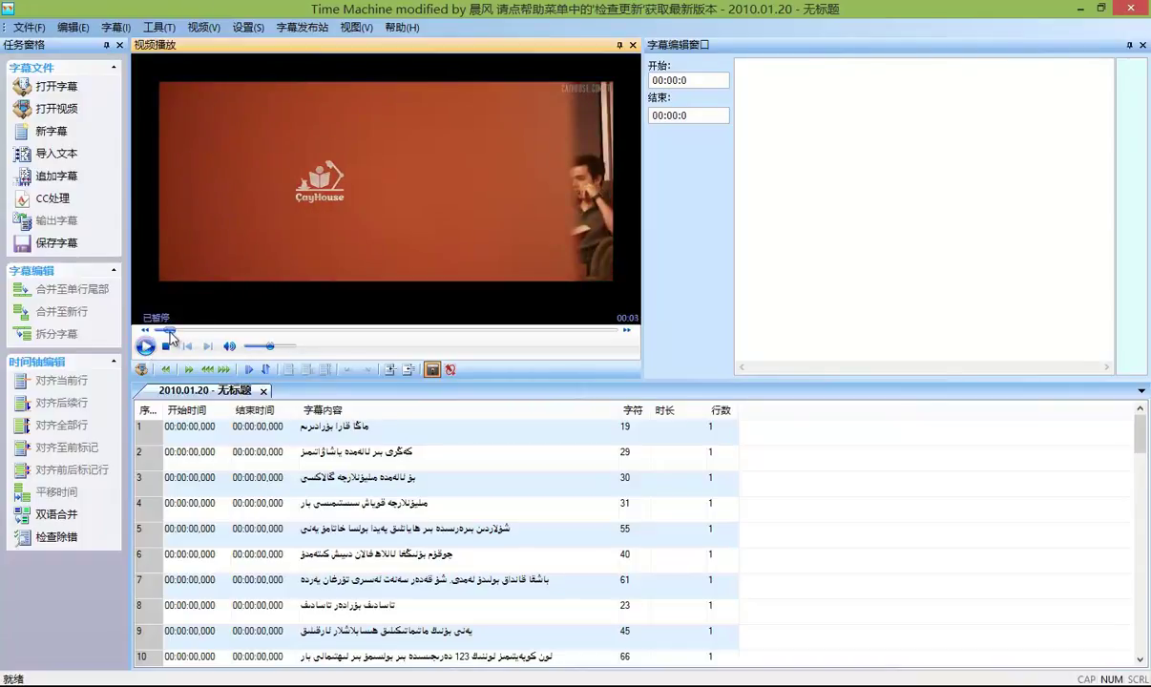
click(221, 369)
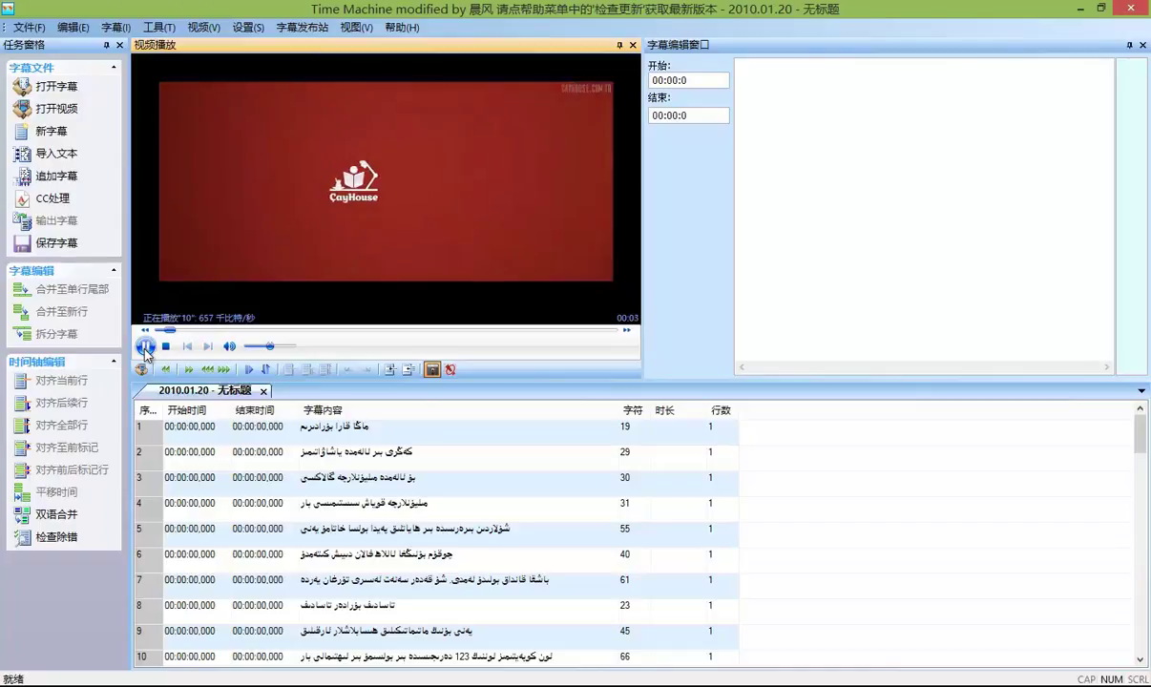
click(189, 431)
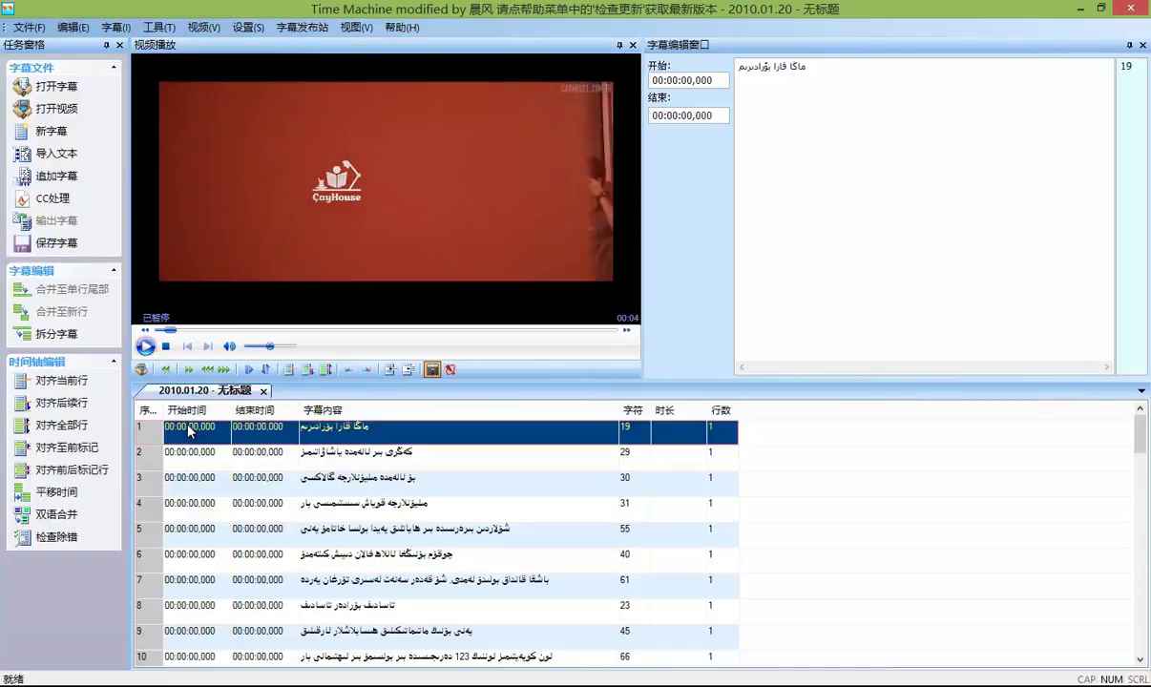
click(348, 372)
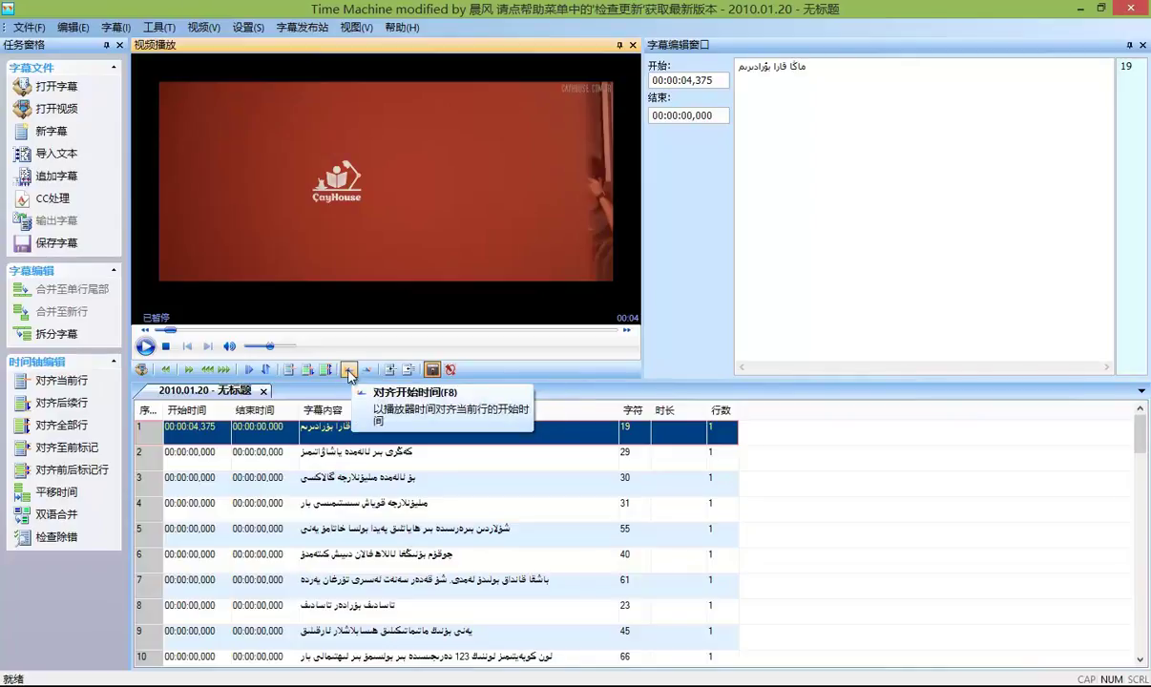
- Save the subtitles in the hetlik folder as 2010.01.20.srt
key(ctrl+s)
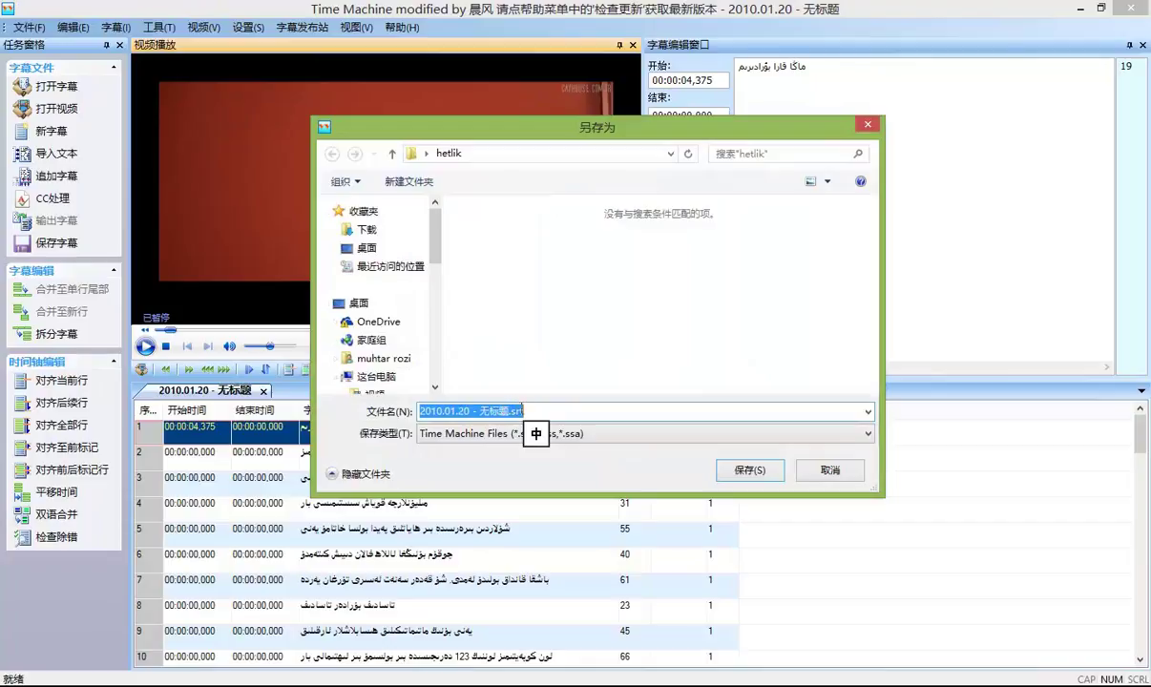
drag(537, 122, 643, 119)
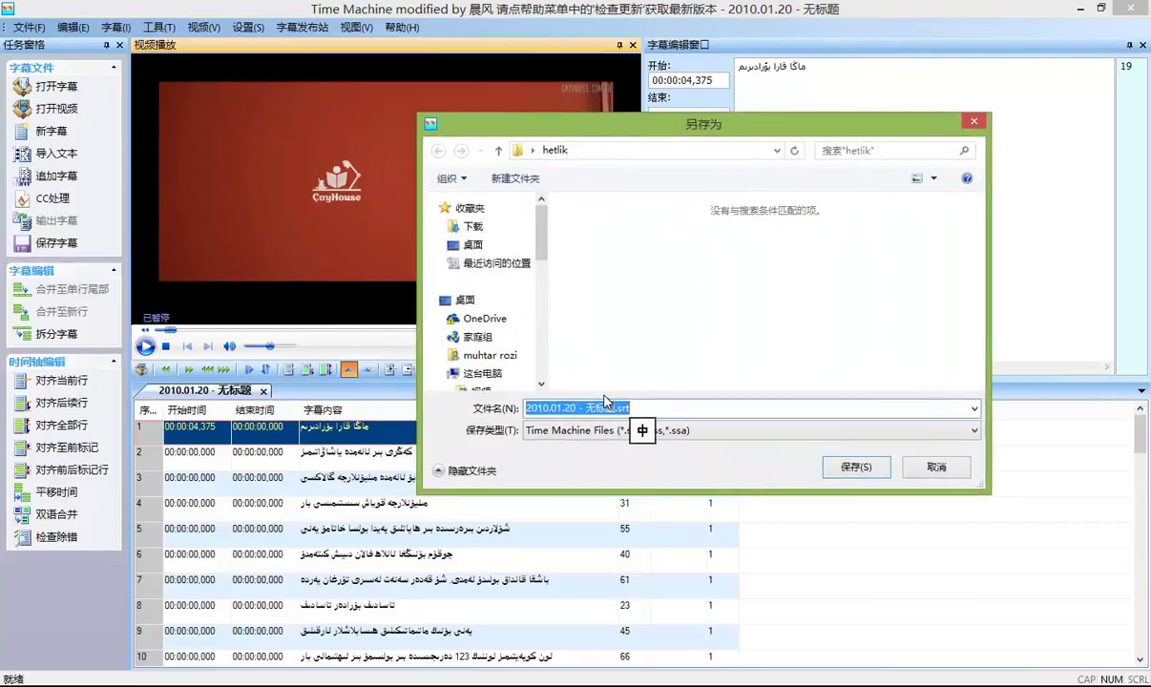
drag(617, 407, 575, 407)
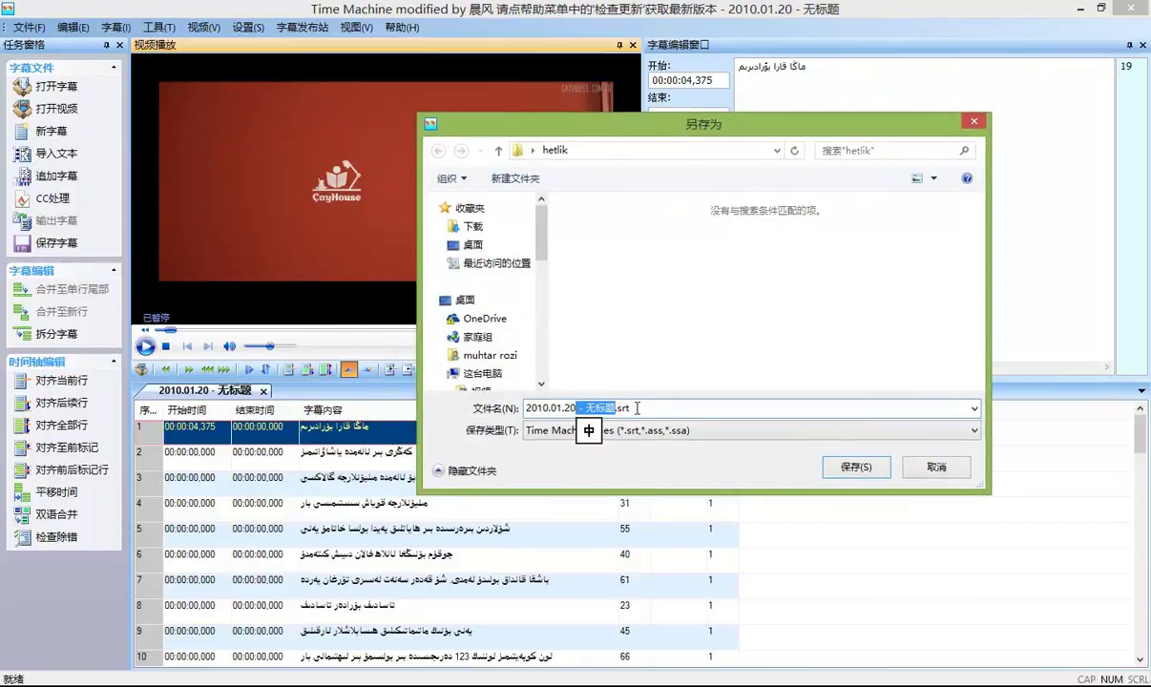
key(BackSpace)
click(855, 467)
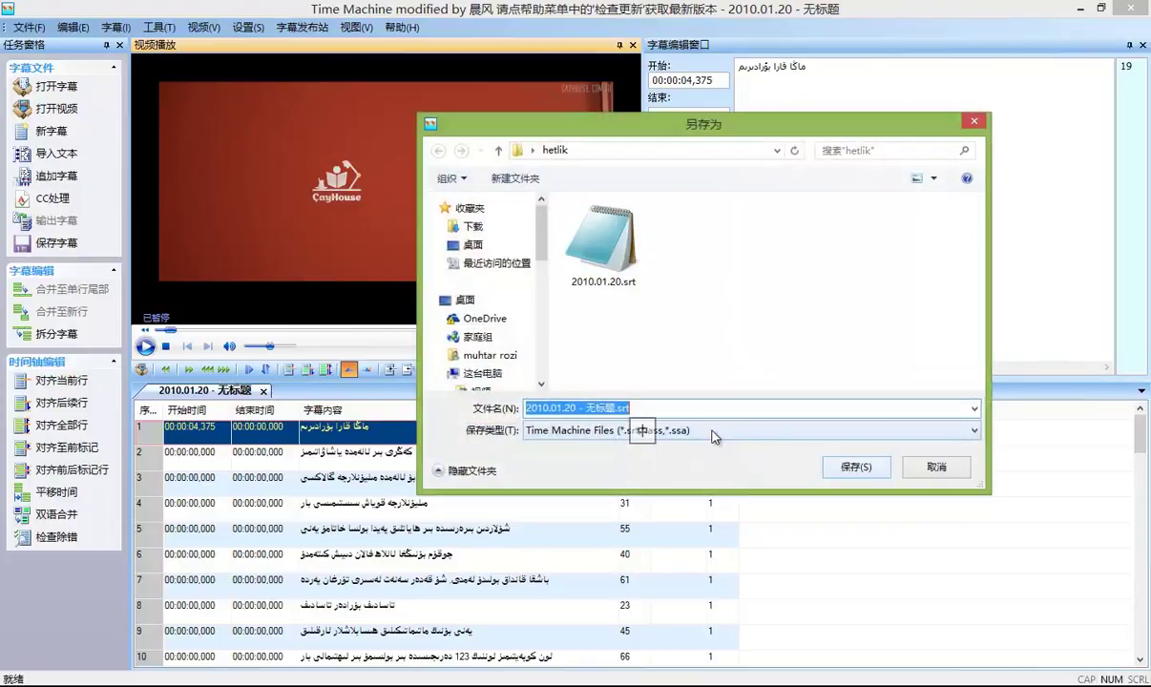
- Save a second copy of the subtitles as 2010.01.20.ass and dismiss the save dialog
drag(650, 404, 576, 407)
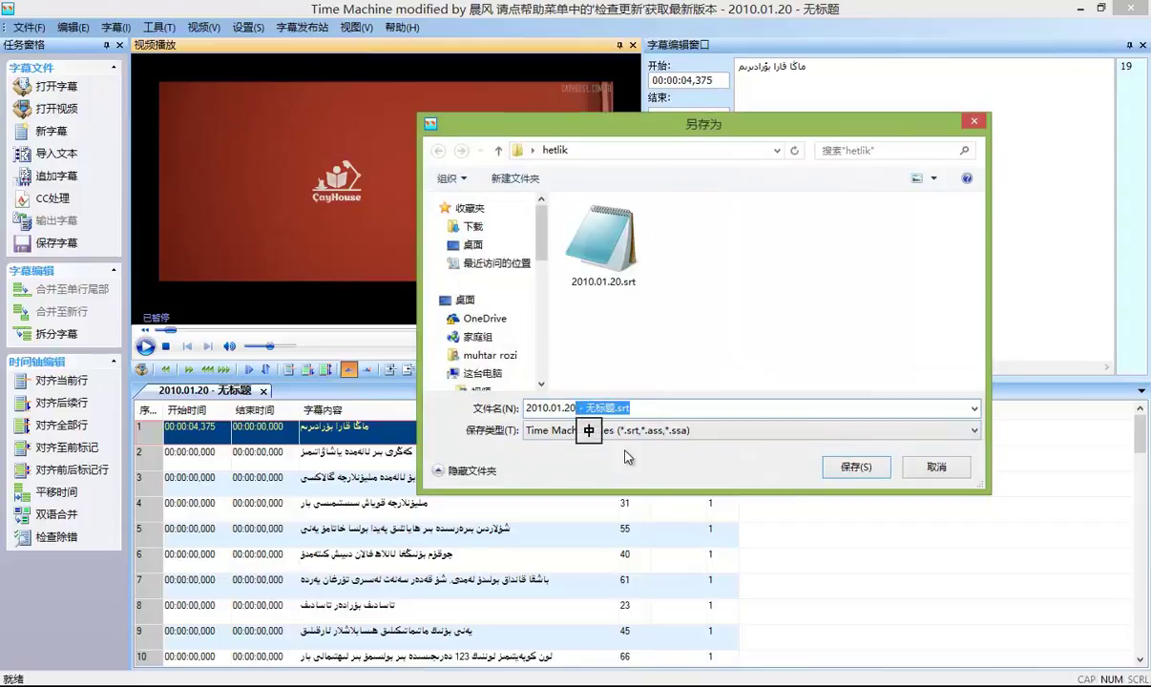
key(BackSpace)
text(.ass)
key(Return)
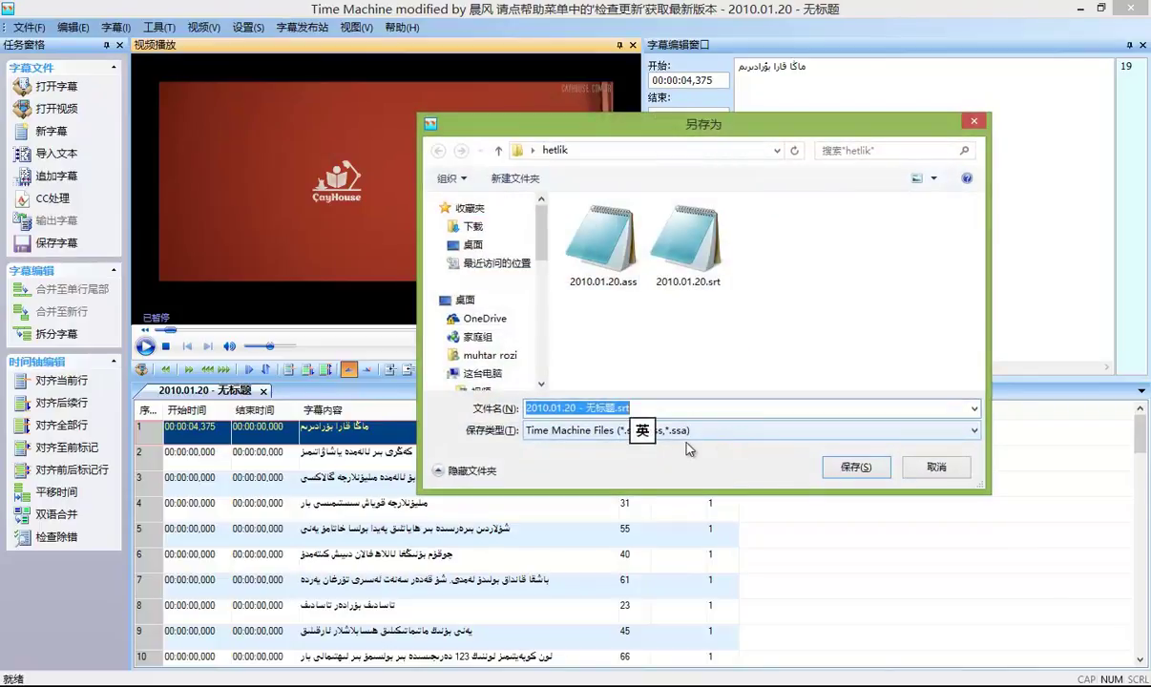
click(938, 468)
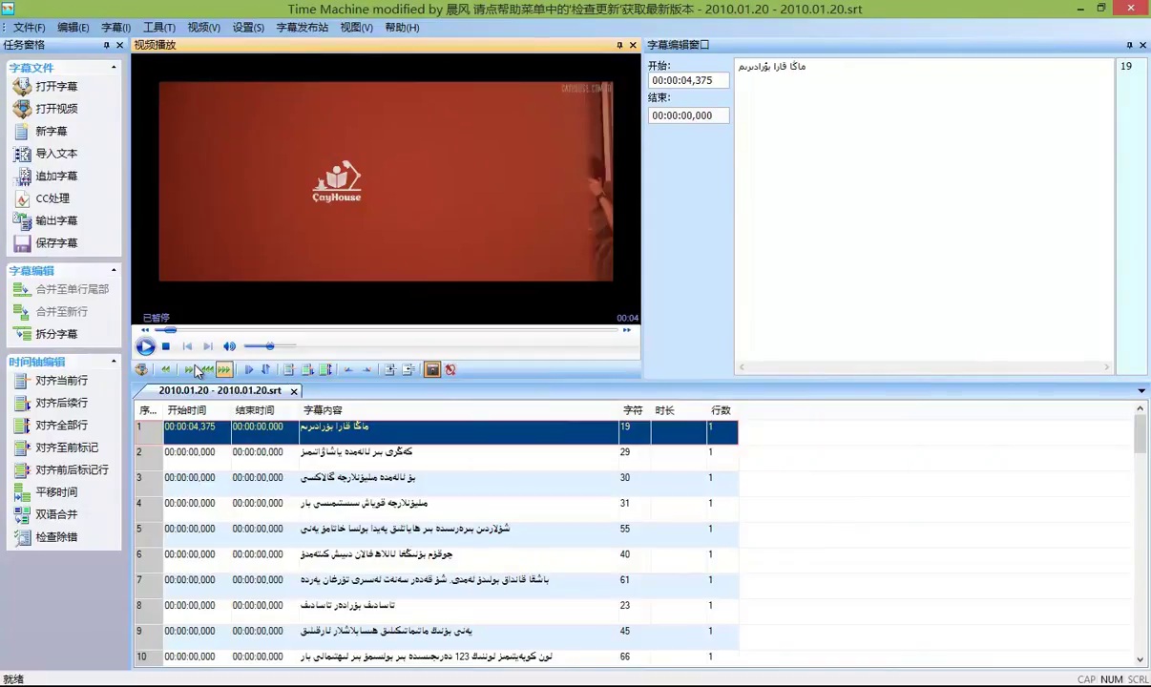
- Play the video briefly and align the first subtitle's end time to 00:00:05,265
click(146, 347)
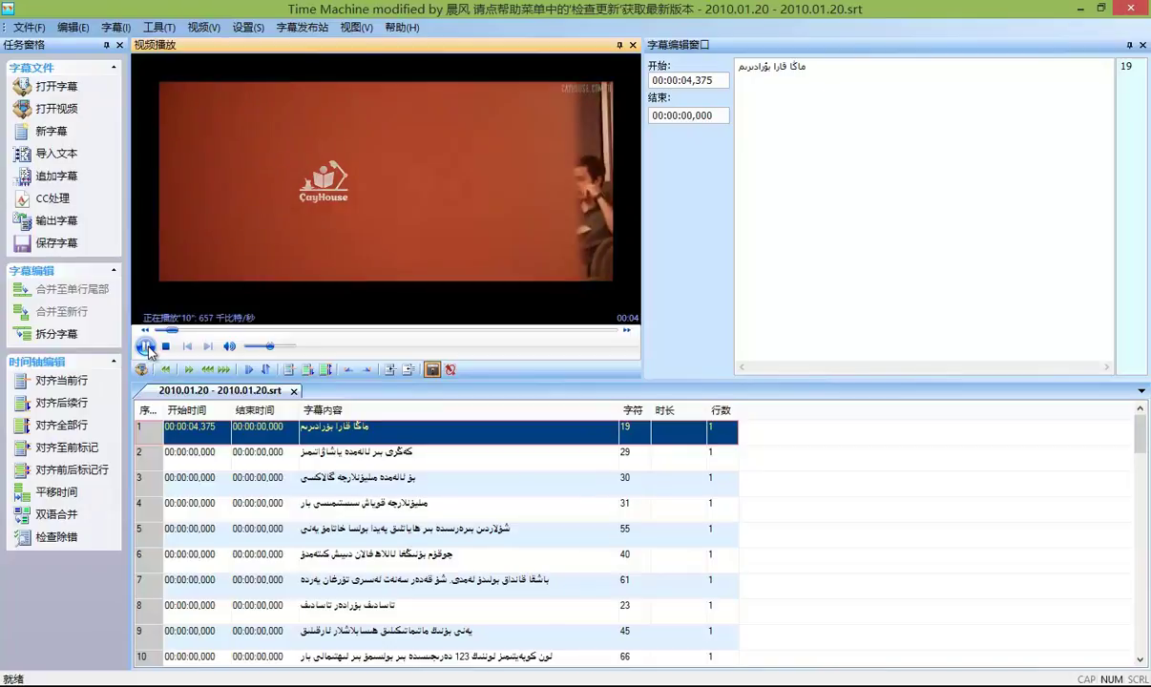
click(146, 348)
click(348, 369)
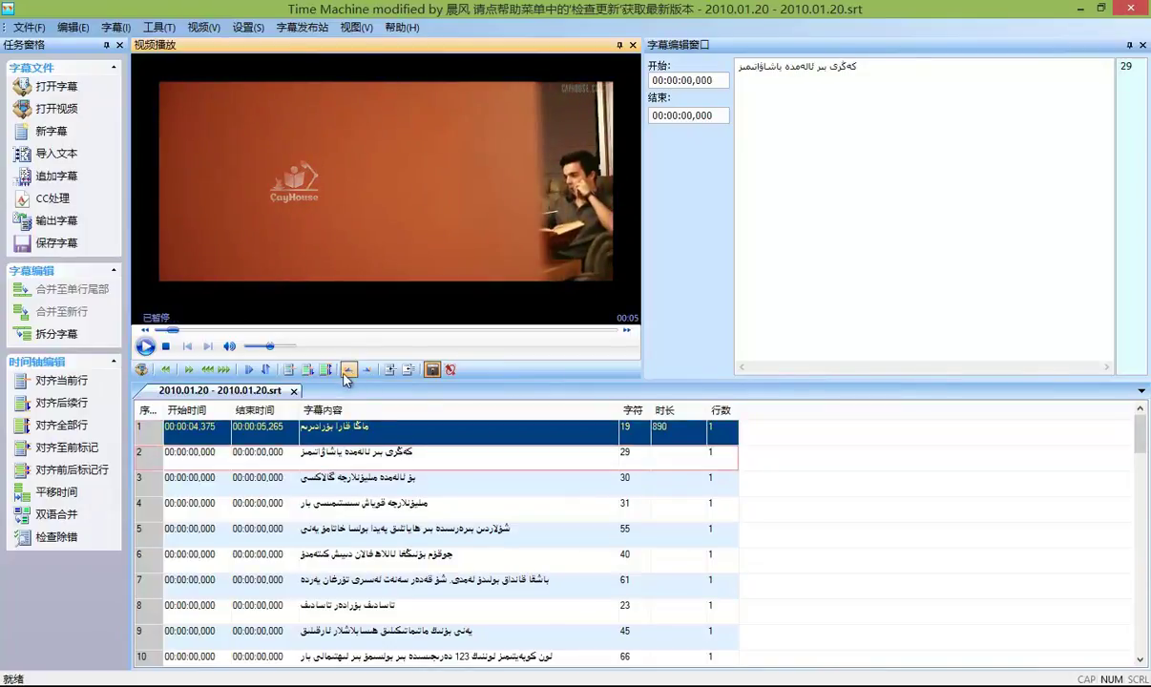
- Play the video on to the second subtitle's cue and align that line's start time to 00:00:06,105
click(210, 457)
click(145, 347)
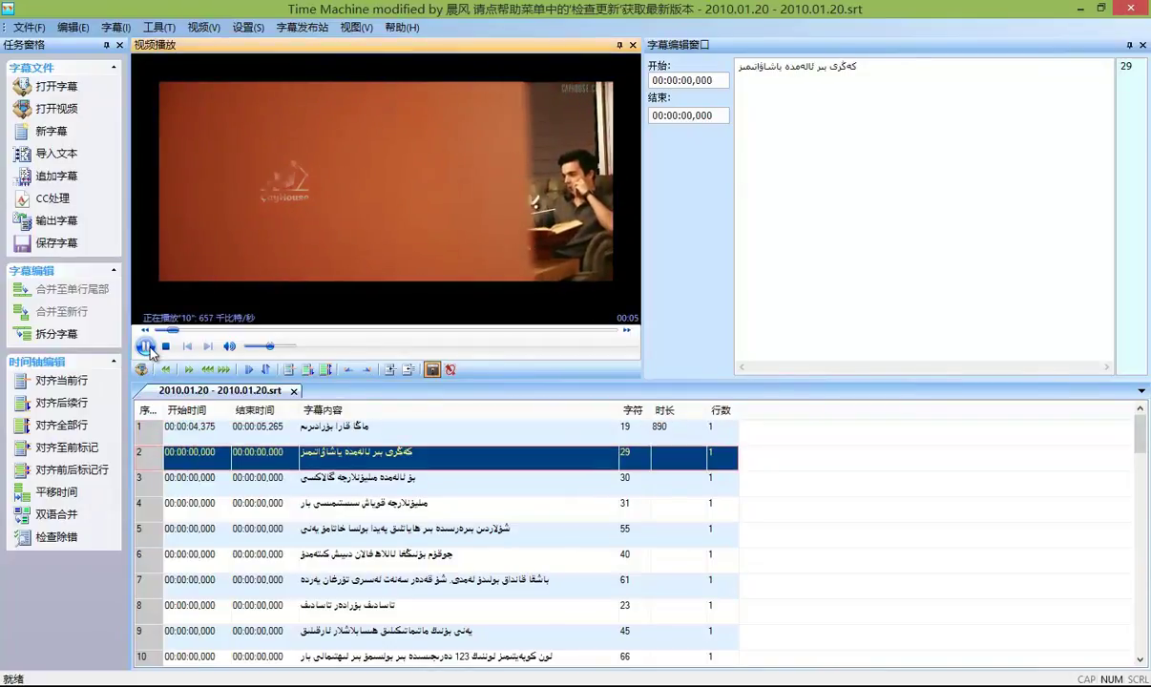
click(145, 347)
click(260, 371)
click(145, 347)
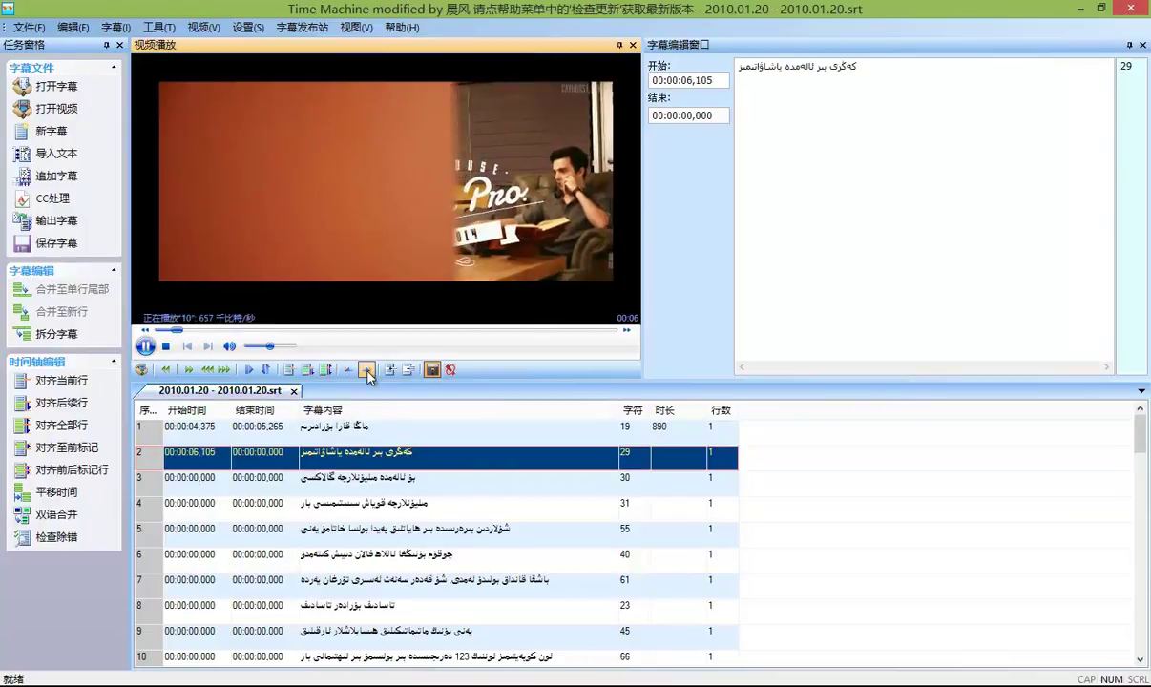
- Align the second subtitle's end time to the current playback position and select the third subtitle line
click(307, 371)
click(145, 347)
click(219, 485)
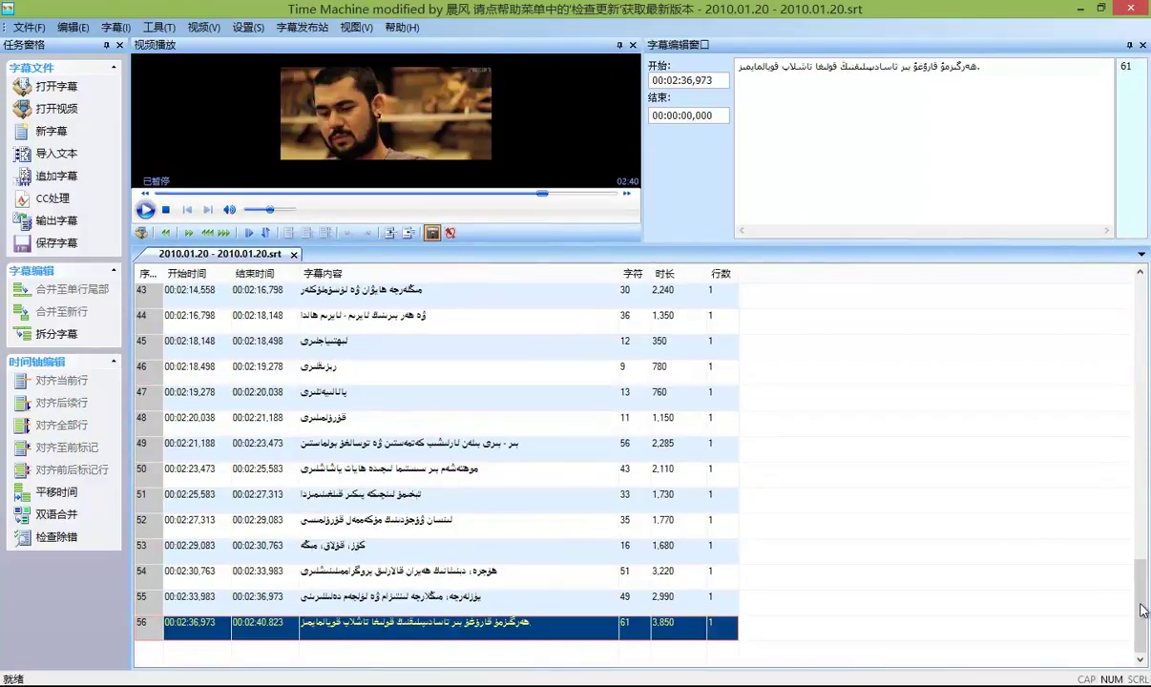
- Review the subtitle list through the last line and save it with Unicode encoding as 2010.01.20.ass, replacing the existing file
scroll(1050, 554, up, 3)
scroll(429, 477, up, 10)
scroll(356, 382, down, 6)
click(357, 381)
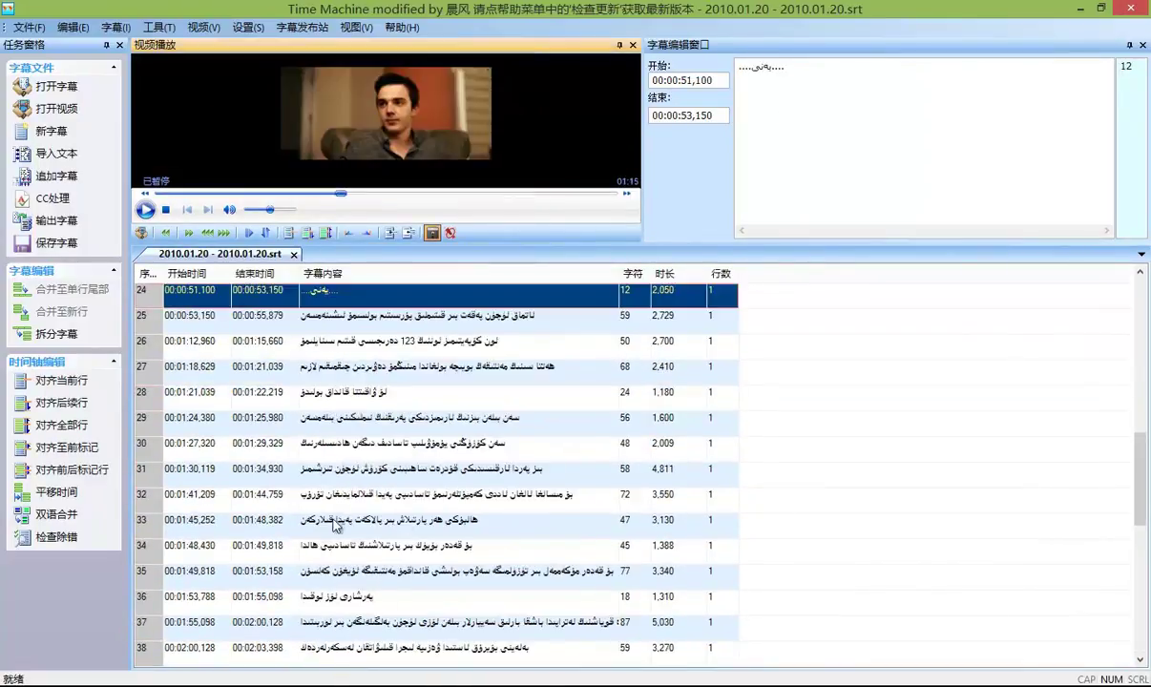
scroll(630, 468, down, 6)
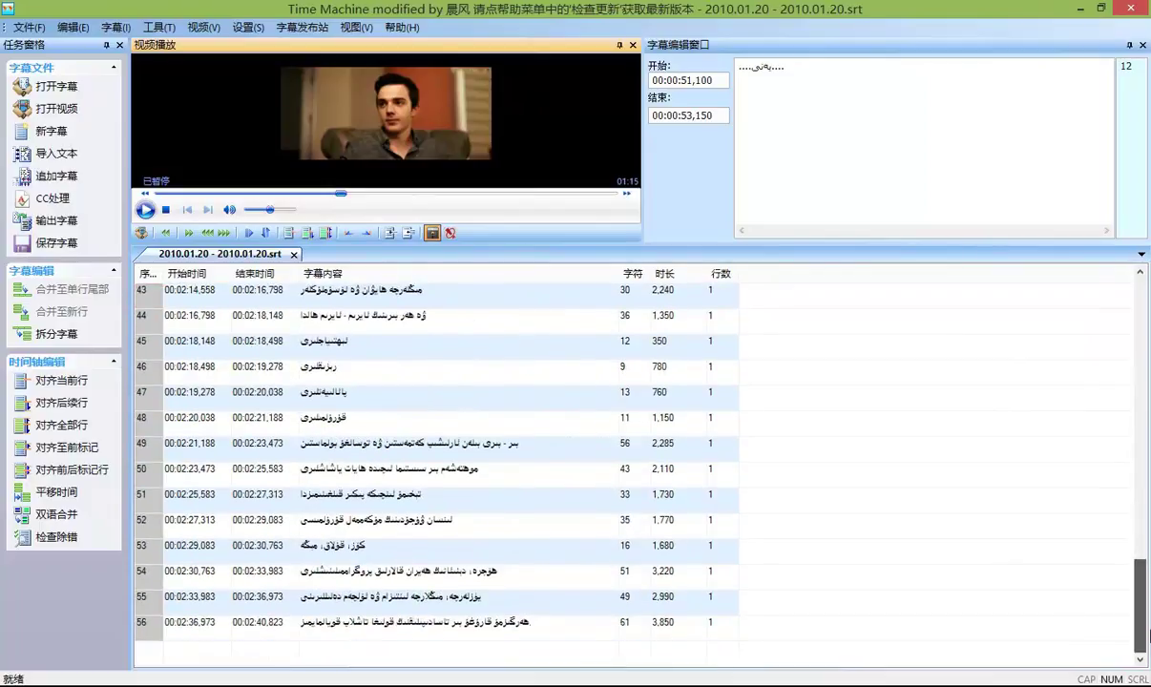
click(29, 26)
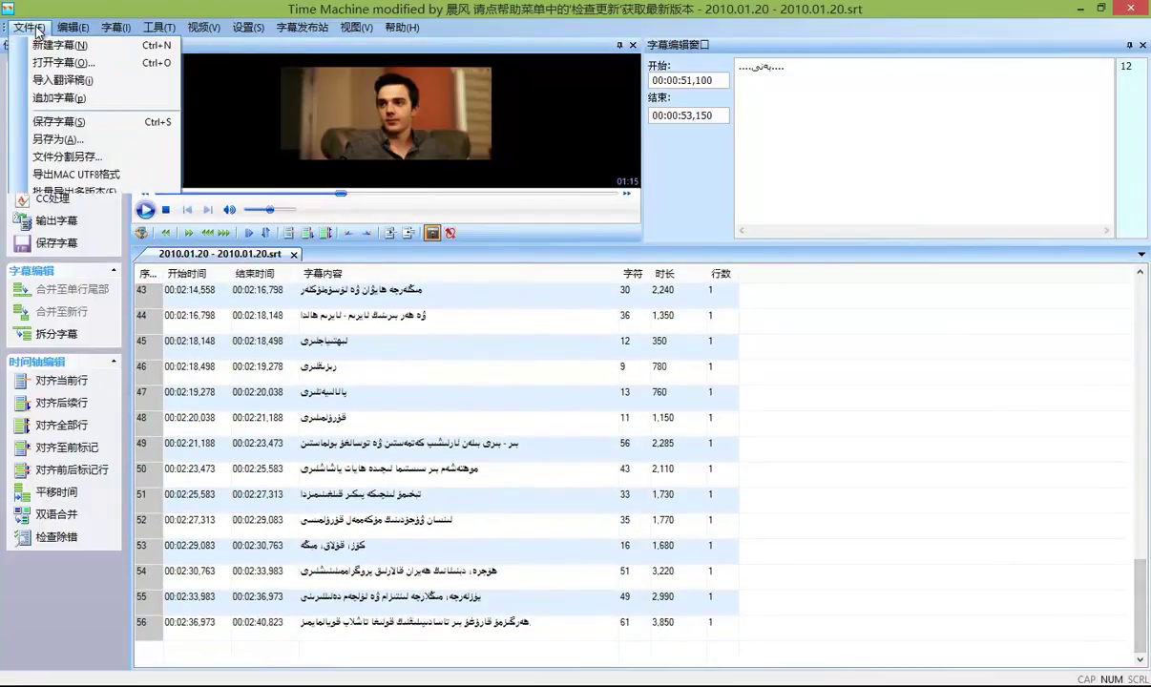
click(50, 139)
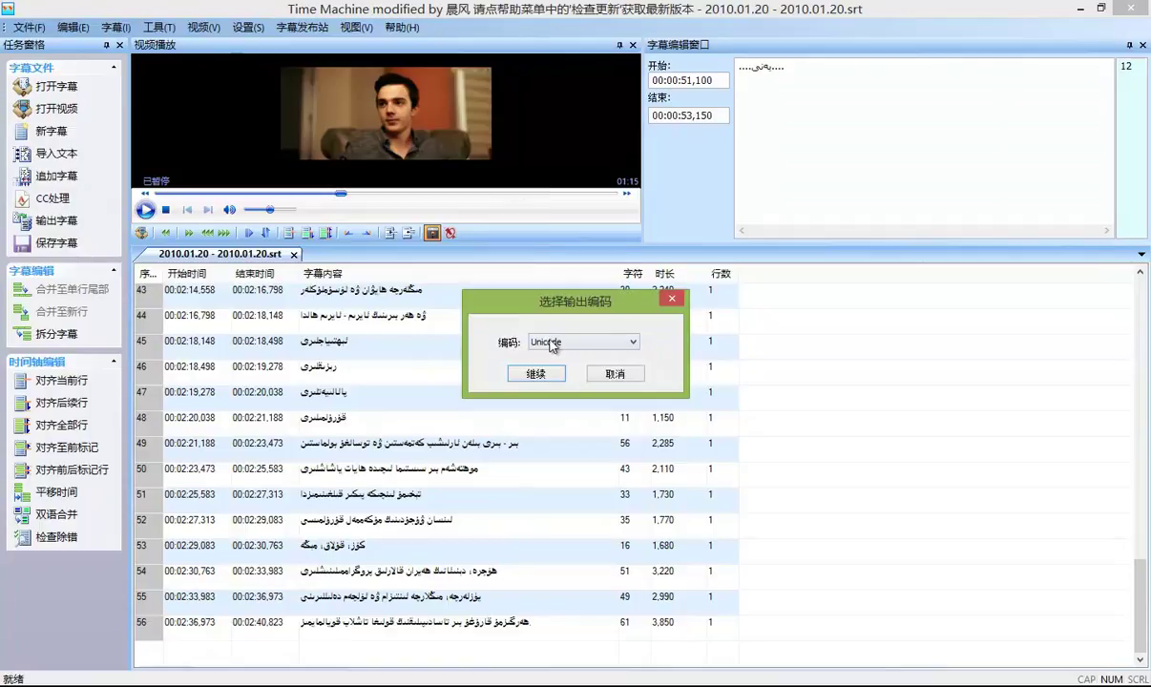
click(537, 372)
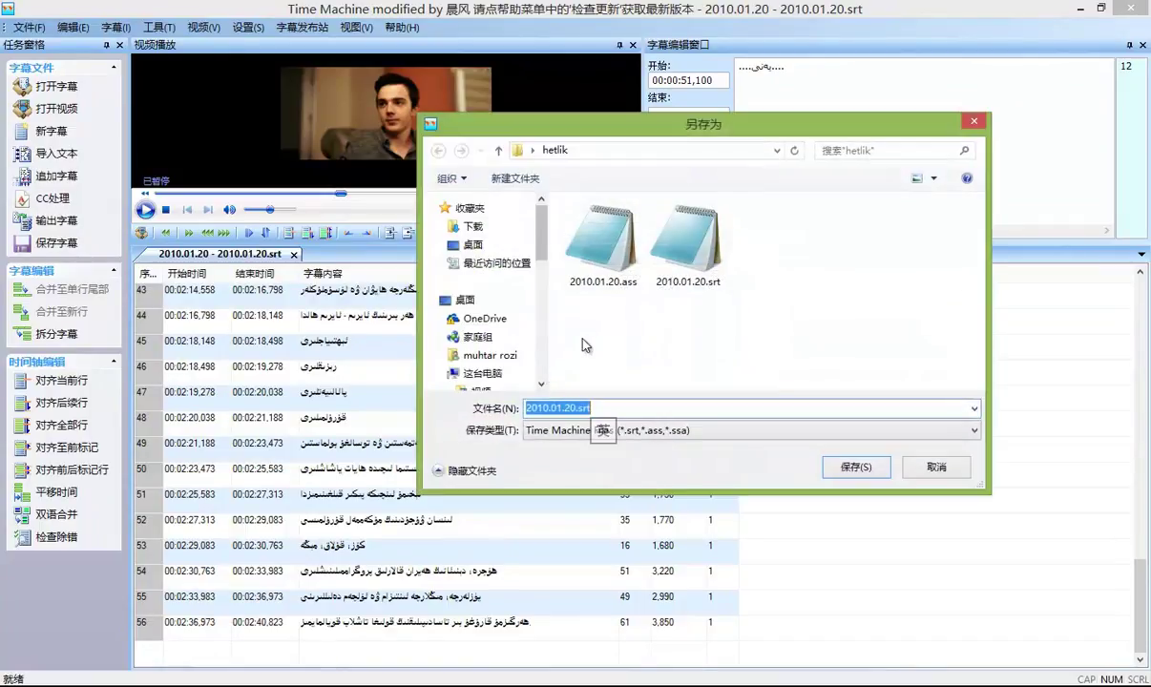
click(684, 283)
click(615, 286)
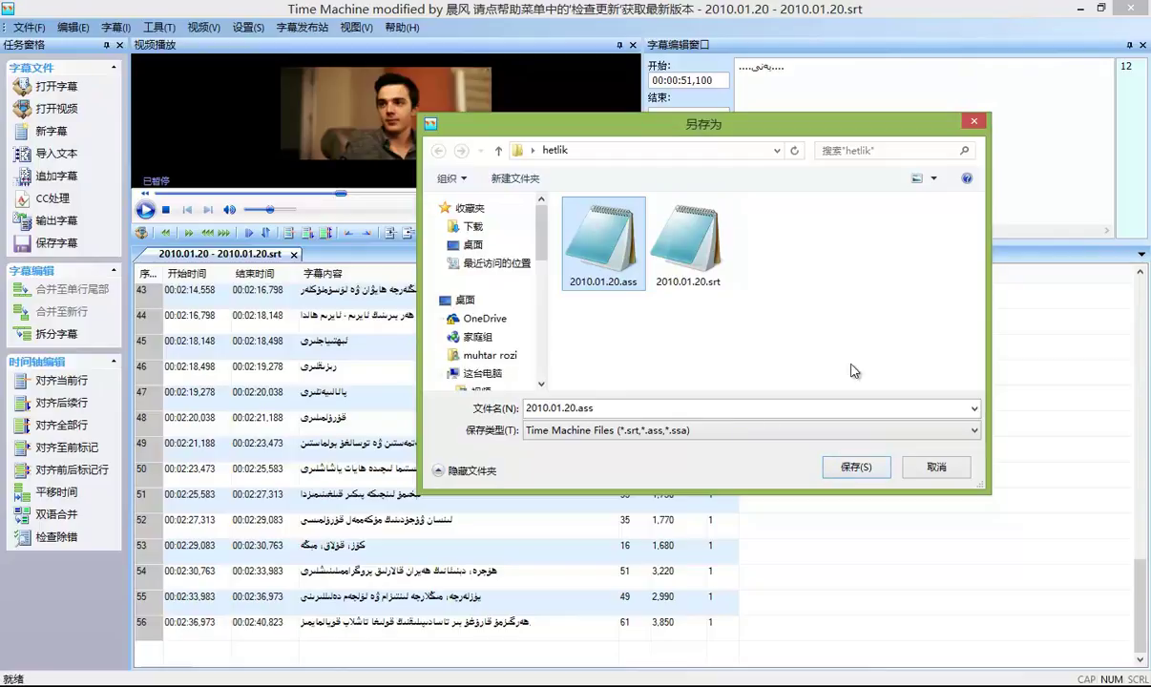
click(844, 468)
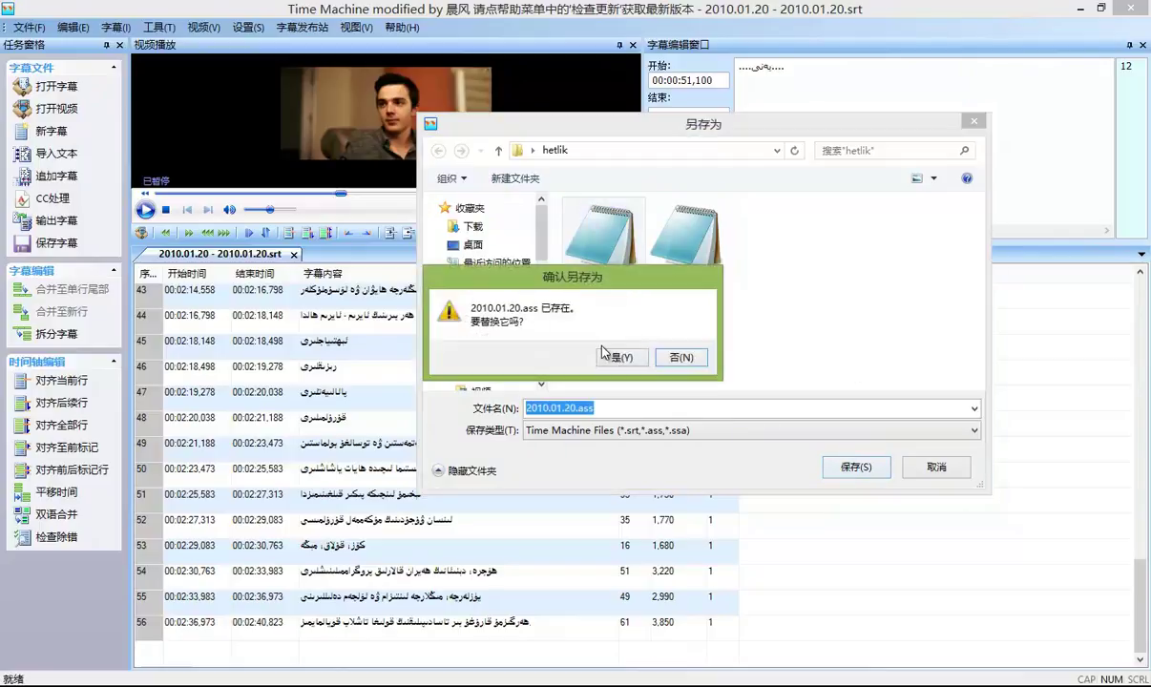
click(618, 358)
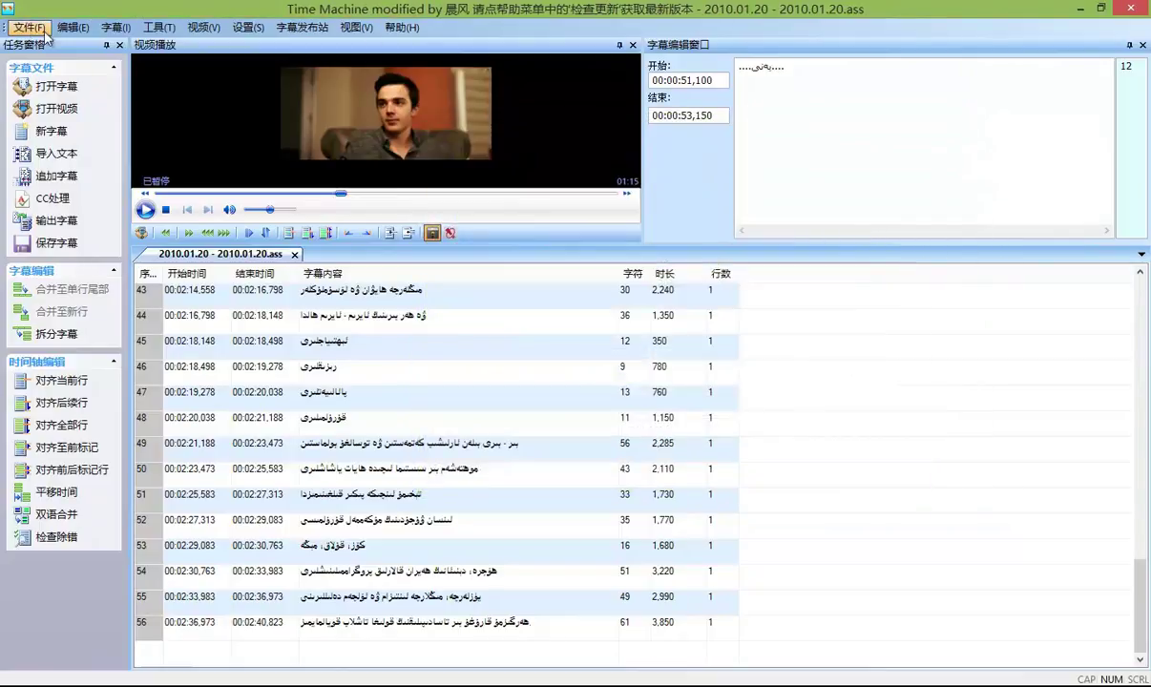
- Close Time Machine and its program folder, and rename 2010.01.20.ass in the hetlik folder as 10.ass
click(1131, 9)
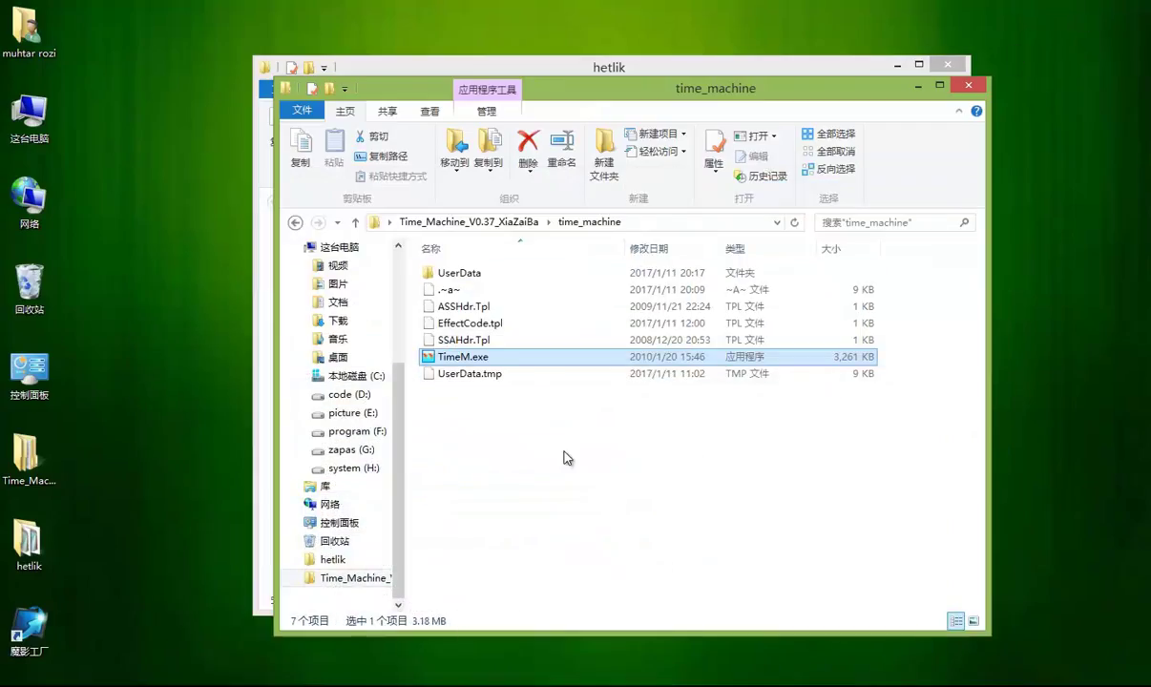
click(969, 85)
click(457, 269)
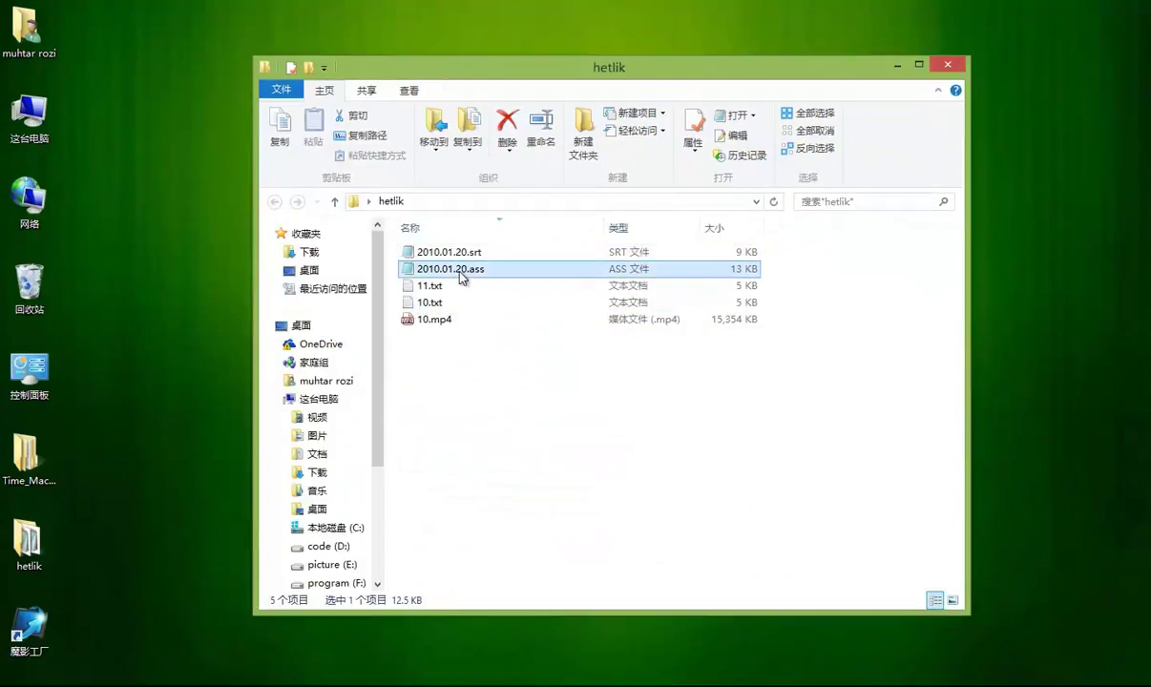
click(459, 275)
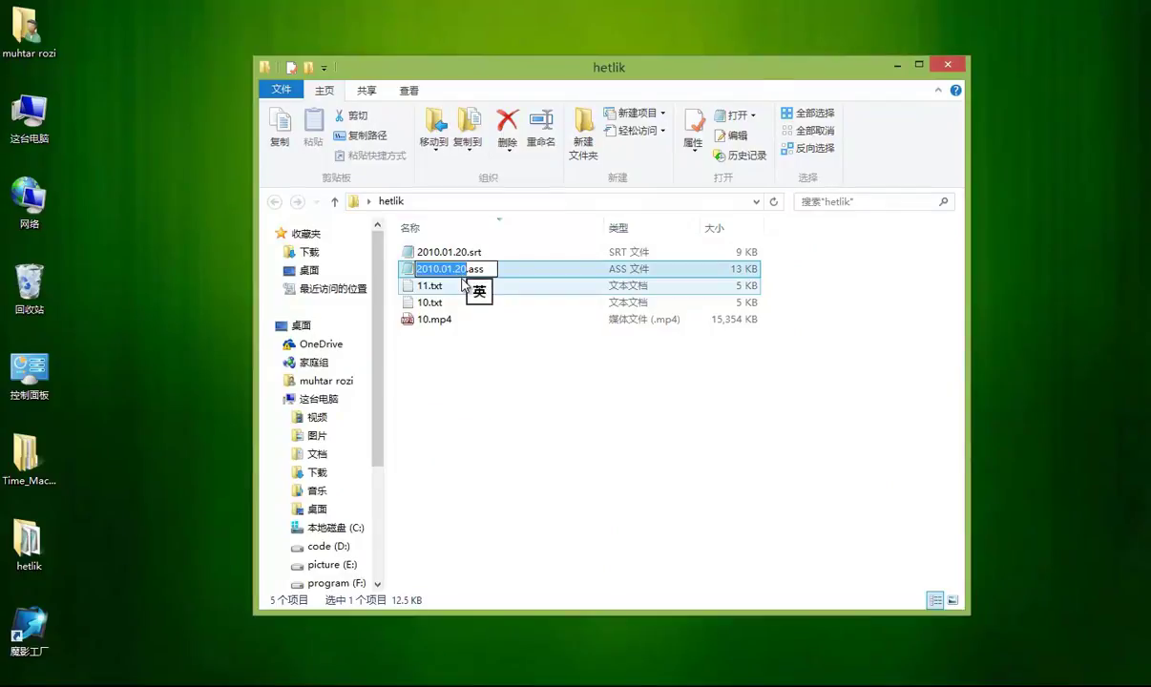
text(10)
click(491, 363)
- Play 10.mp4 in QQ影音 to check how the opening subtitles are displayed, and close the player
click(435, 305)
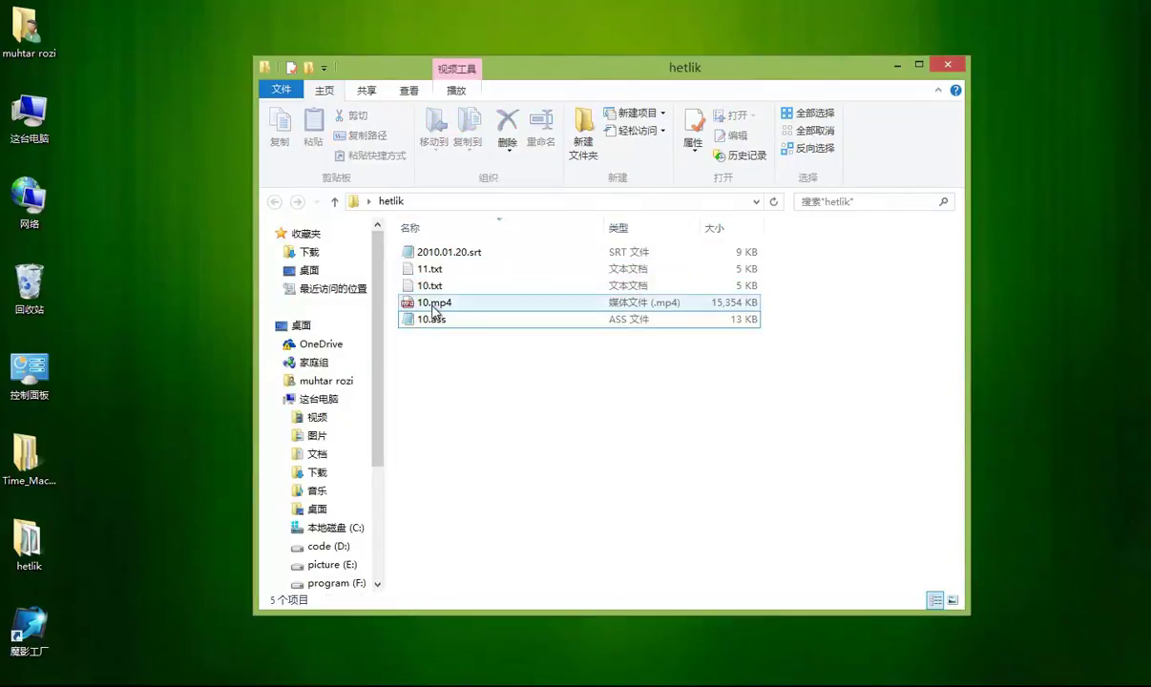
double_click(433, 304)
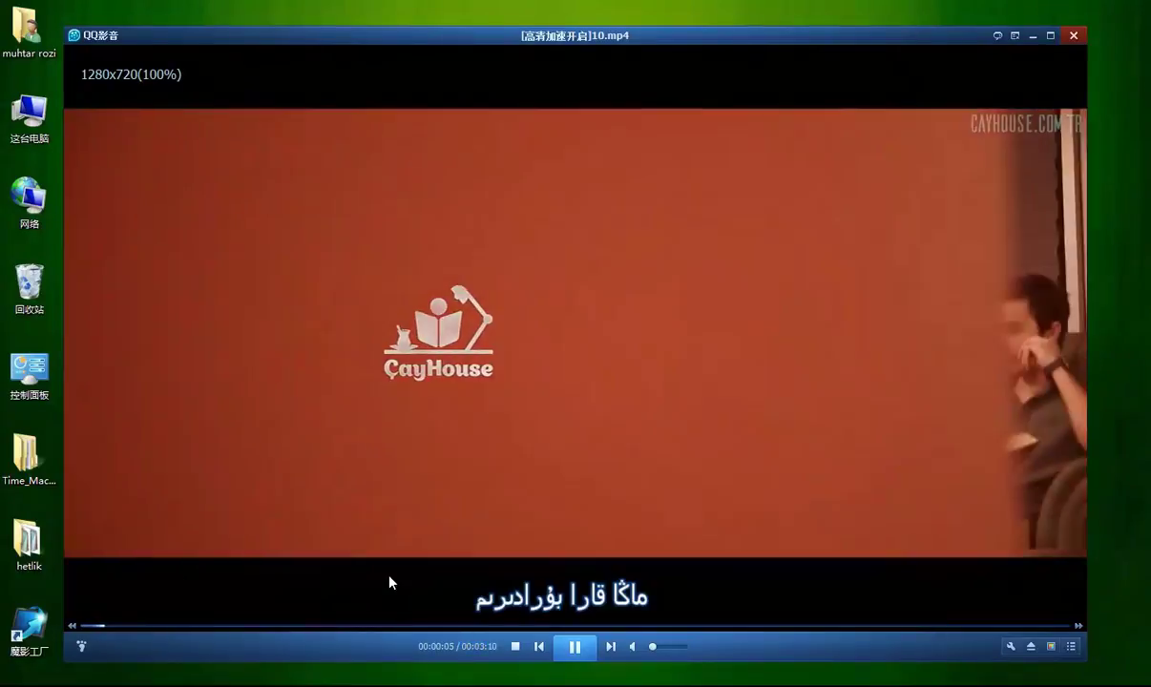
click(612, 504)
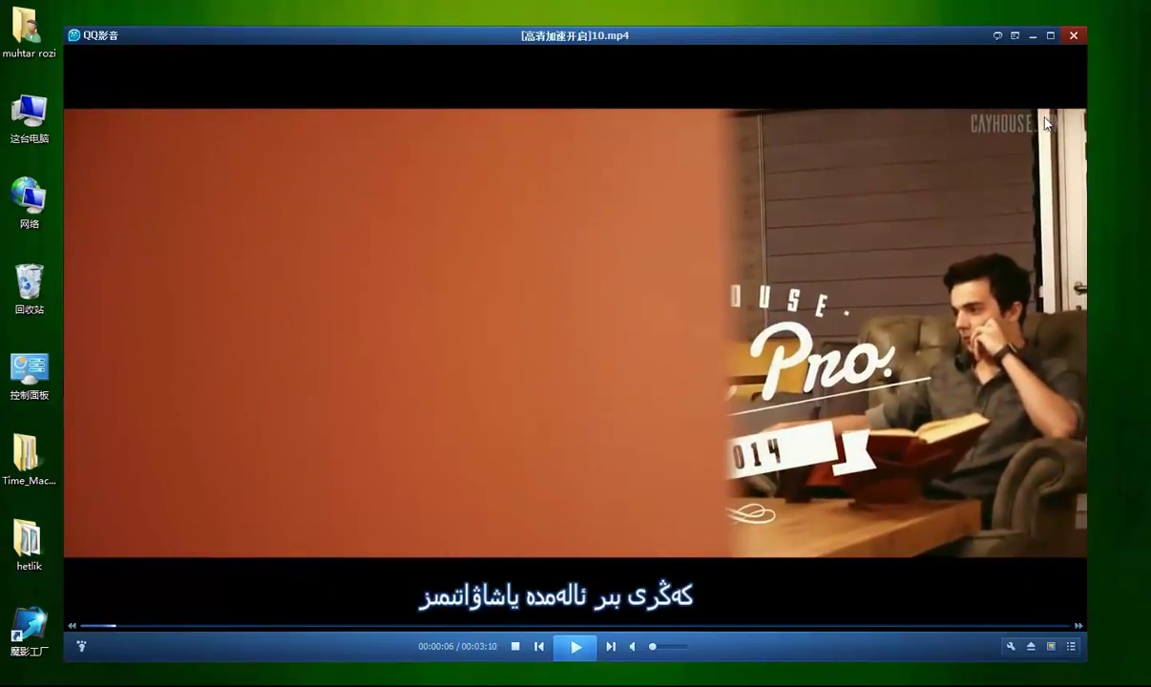
click(1072, 35)
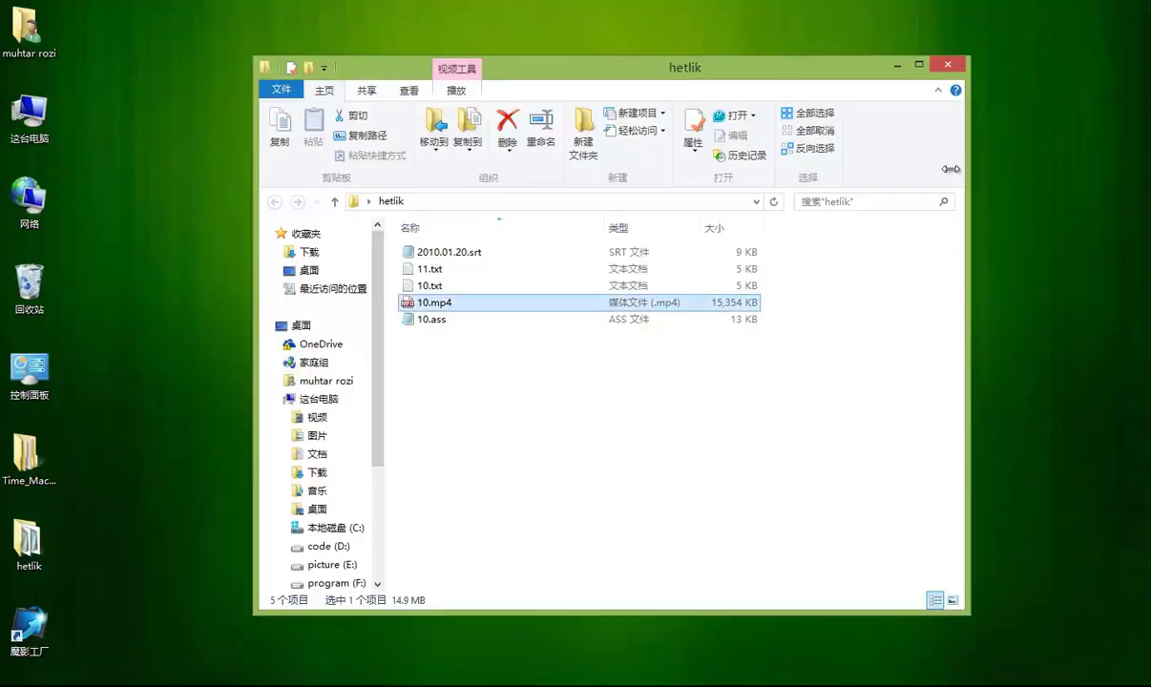
- Open 10.ass in Notepad and replace the Default style's font name with ukij tuz tom
right_click(455, 322)
mouse_move(556, 447)
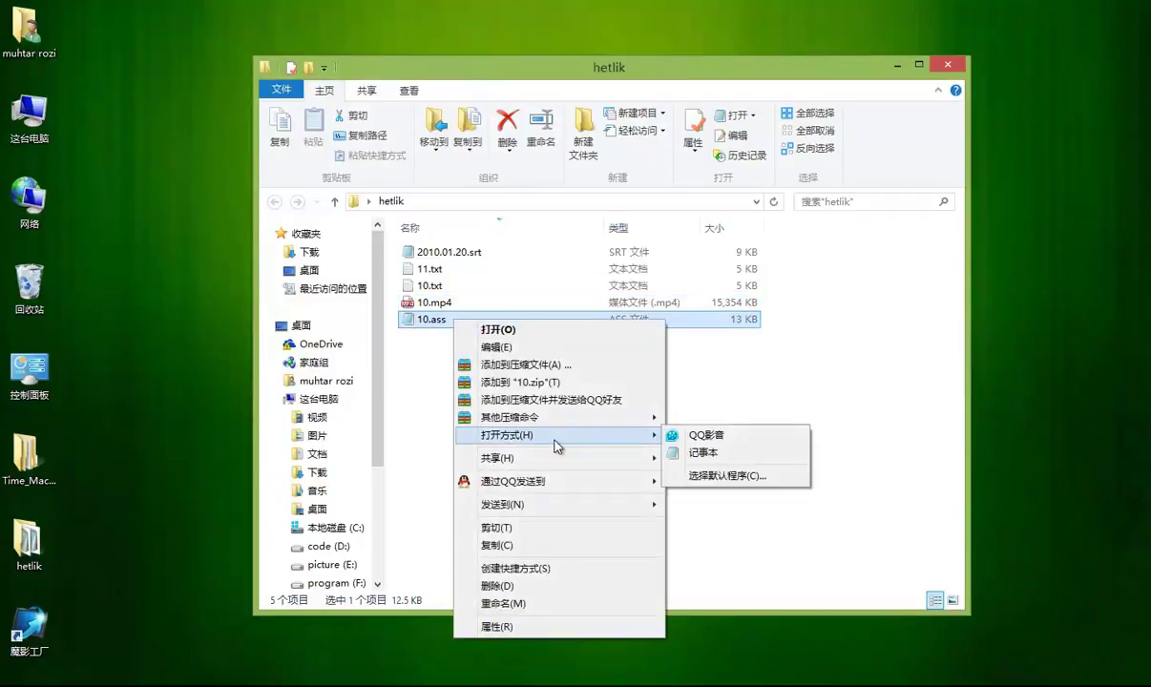
click(697, 452)
drag(515, 301, 527, 69)
drag(369, 354, 465, 354)
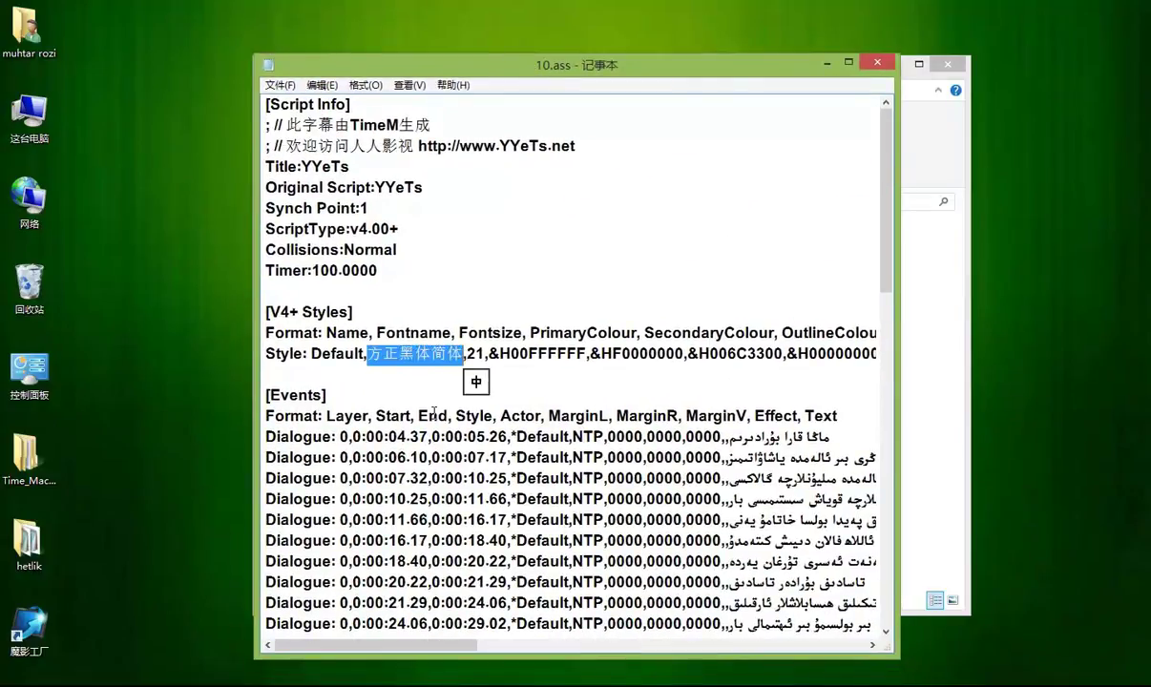
text(u)
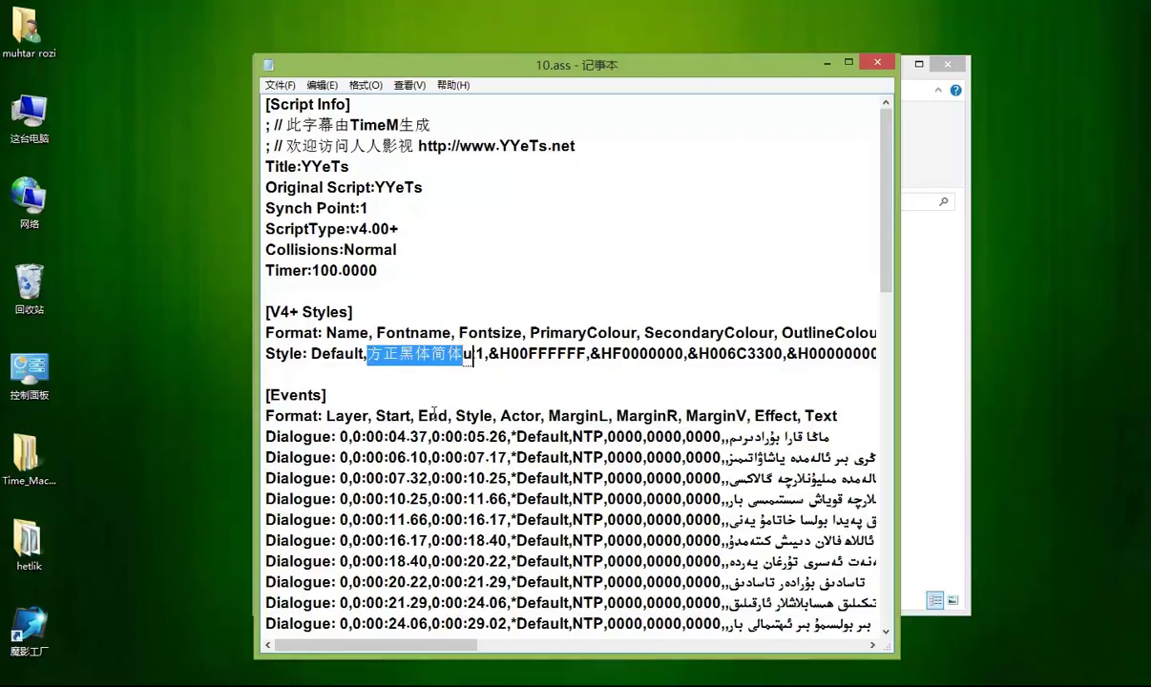
key(Escape)
key(shift)
text(ukij tuz tomj,2)
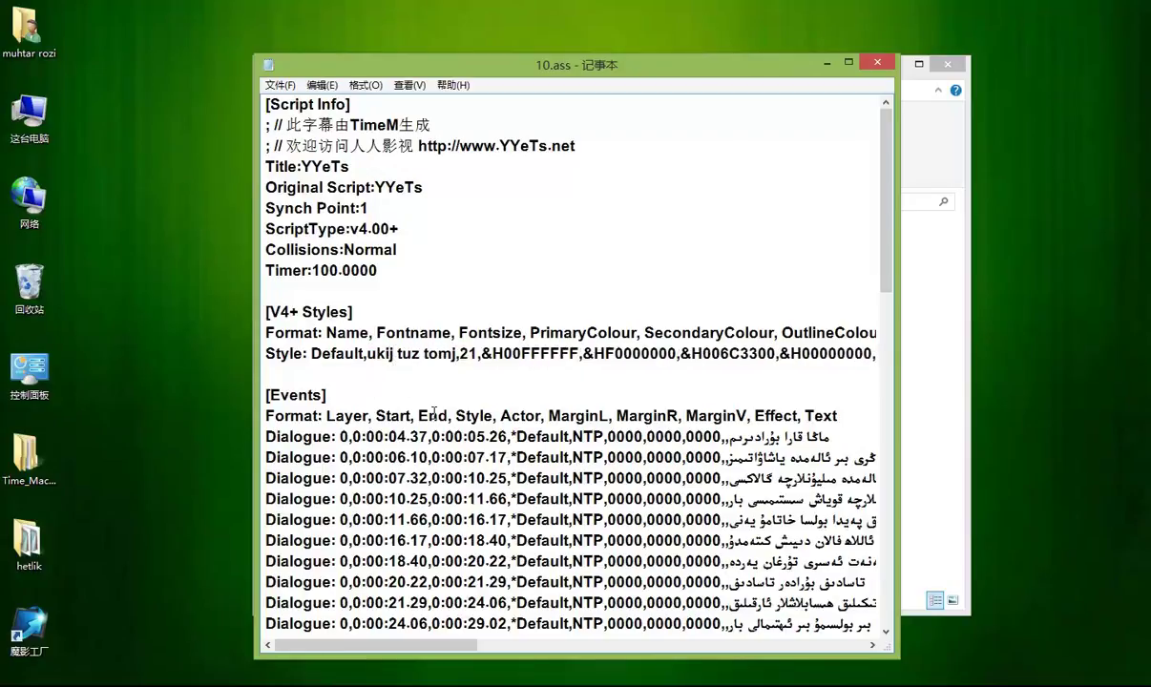
key(BackSpace)
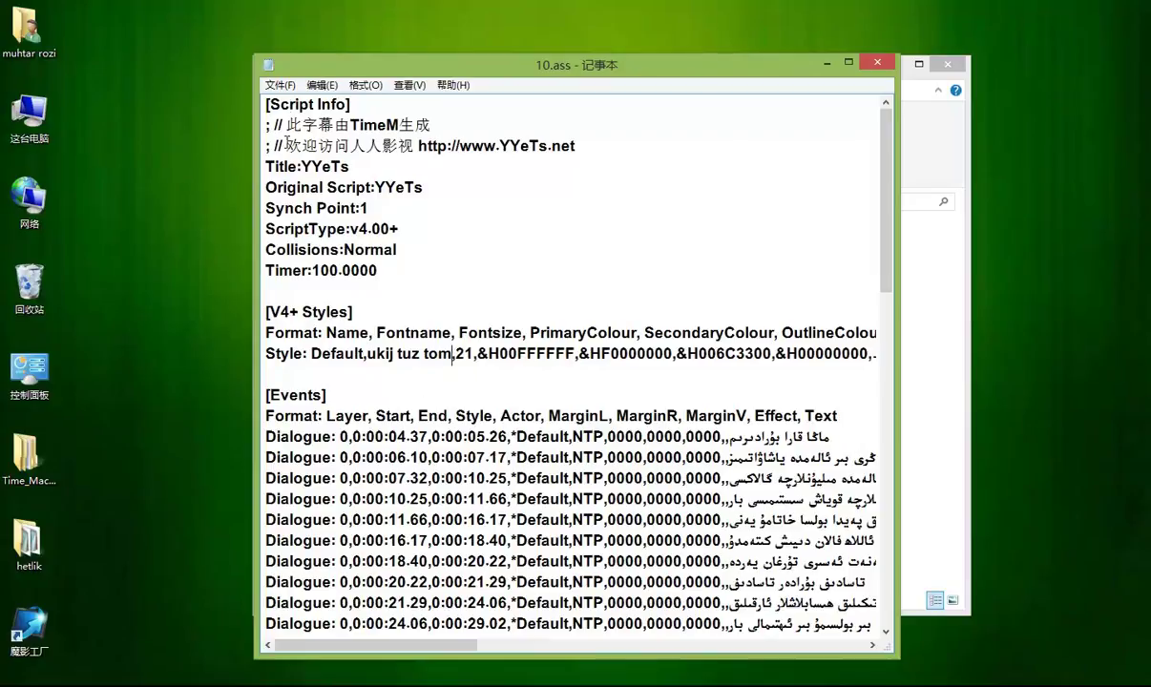
- Save the font change in 10.ass and close the file
click(279, 85)
click(294, 135)
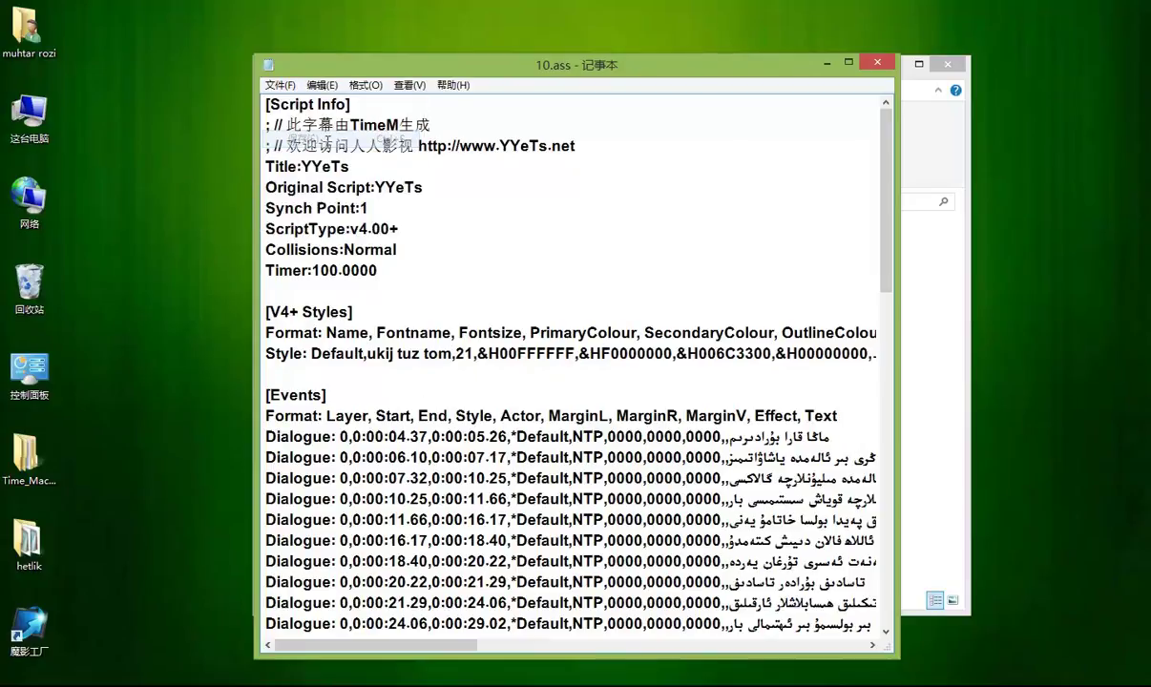
click(877, 62)
- Play 10.mp4 in QQ影音 to check the subtitles with the new font, and close the player
double_click(453, 304)
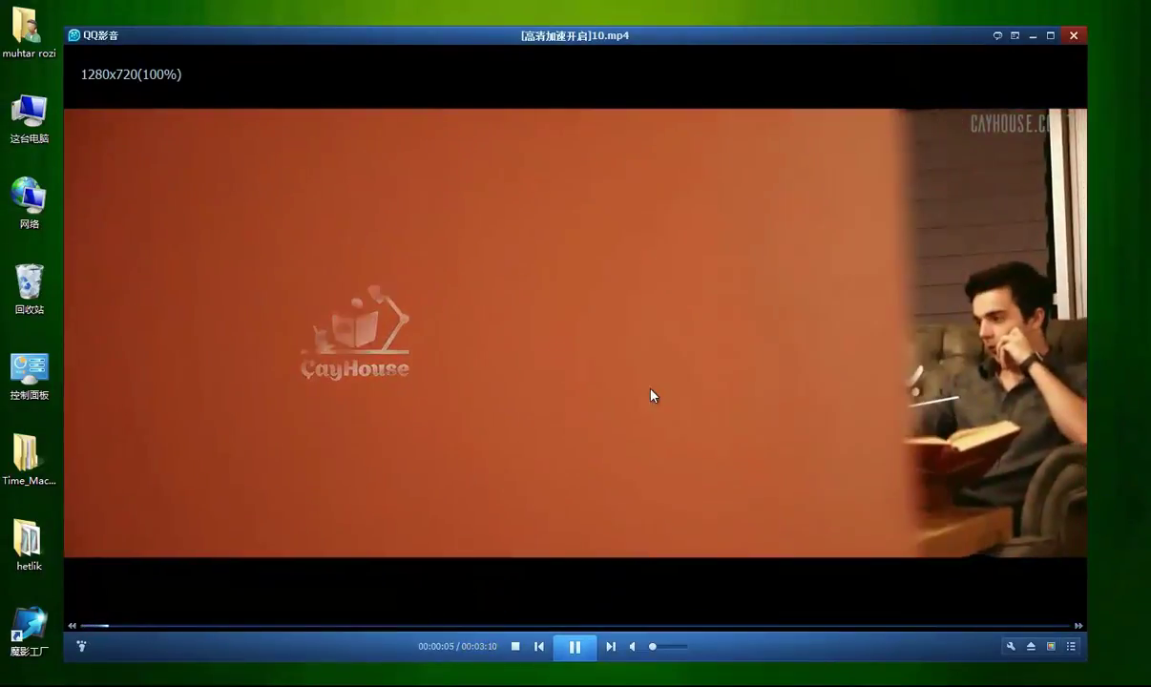
click(802, 266)
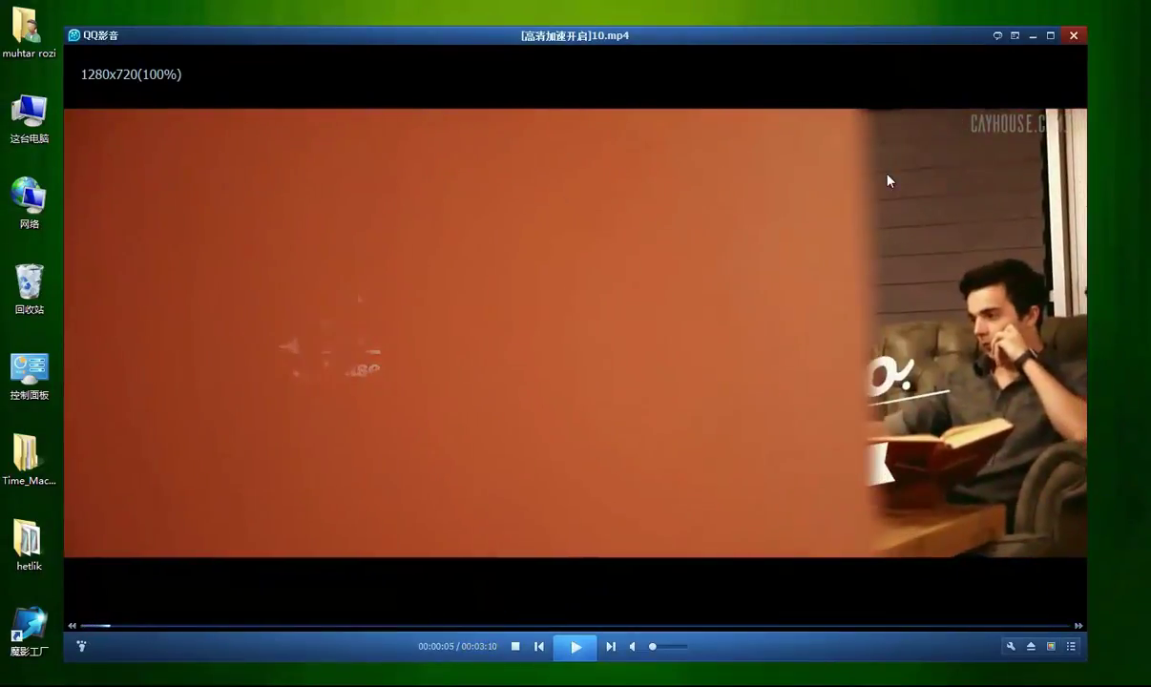
click(1073, 38)
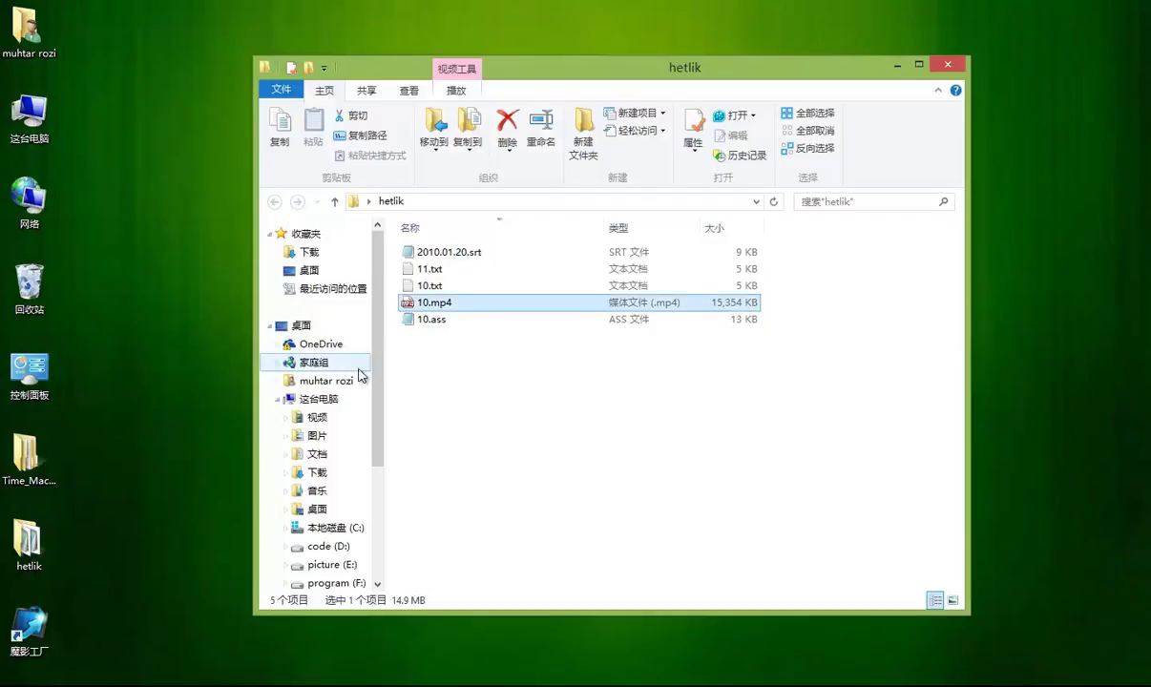
- Open 10.ass in a widened Notepad window and delete the plus signs from the V4+ Styles heading and the ScriptType value v4.00+
click(435, 321)
right_click(434, 323)
mouse_move(520, 432)
click(668, 454)
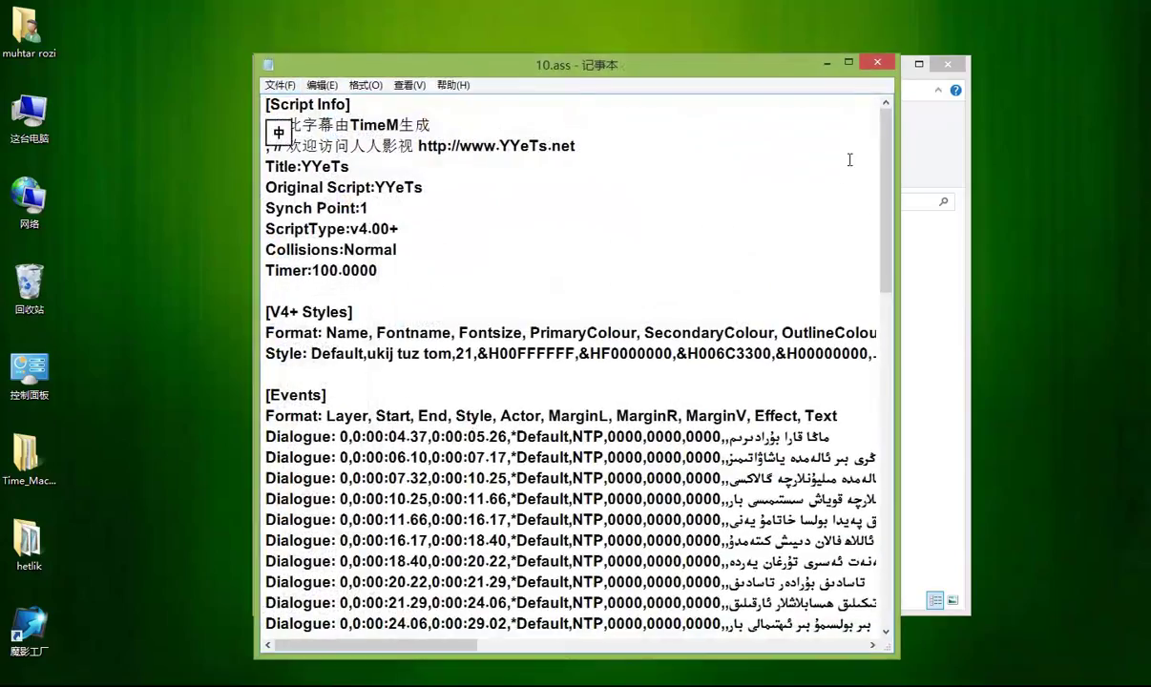
drag(898, 121, 1020, 122)
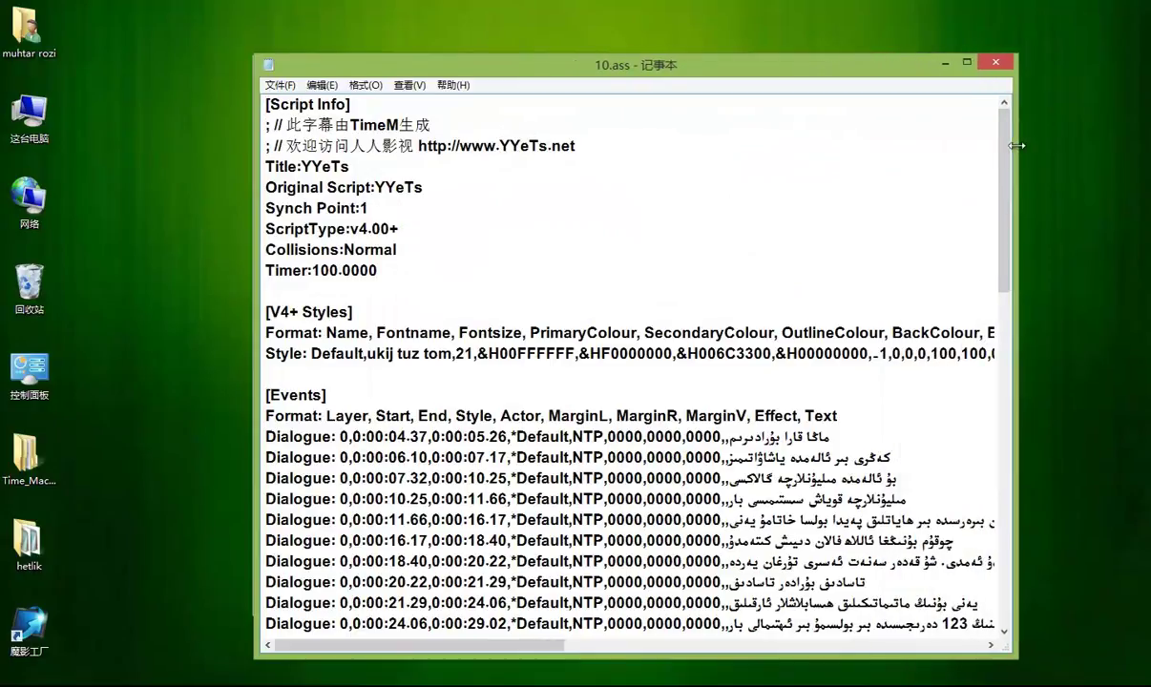
click(296, 311)
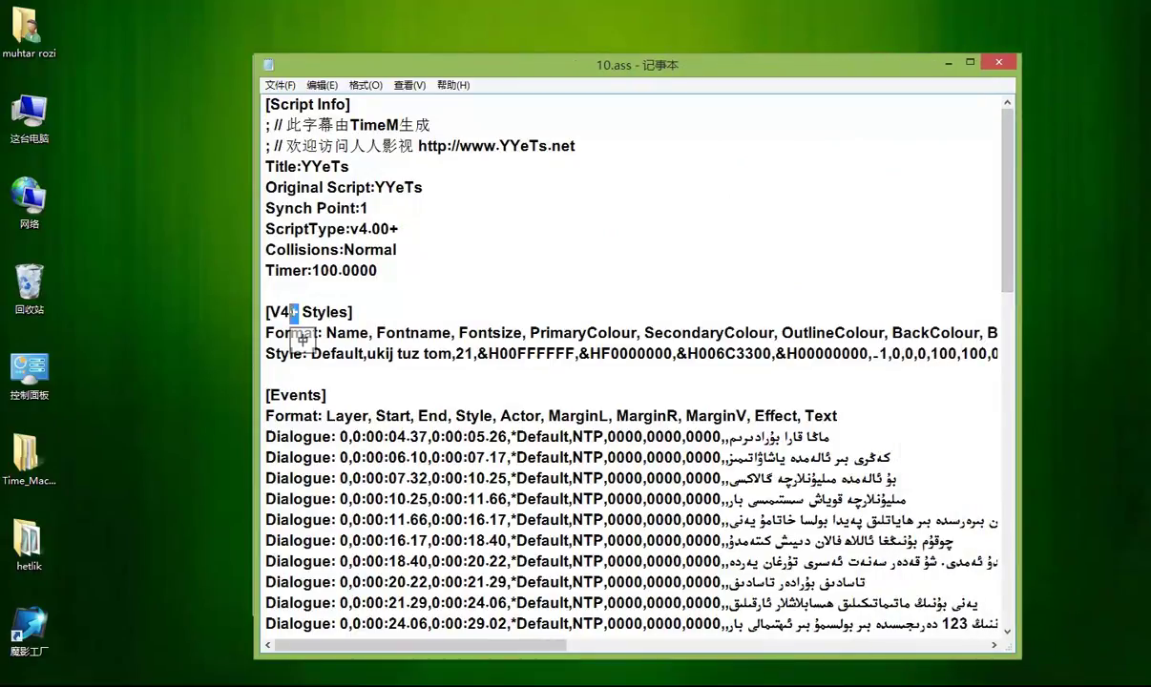
key(BackSpace)
click(404, 231)
key(BackSpace)
- Save the script version edits in 10.ass and close Notepad
click(275, 84)
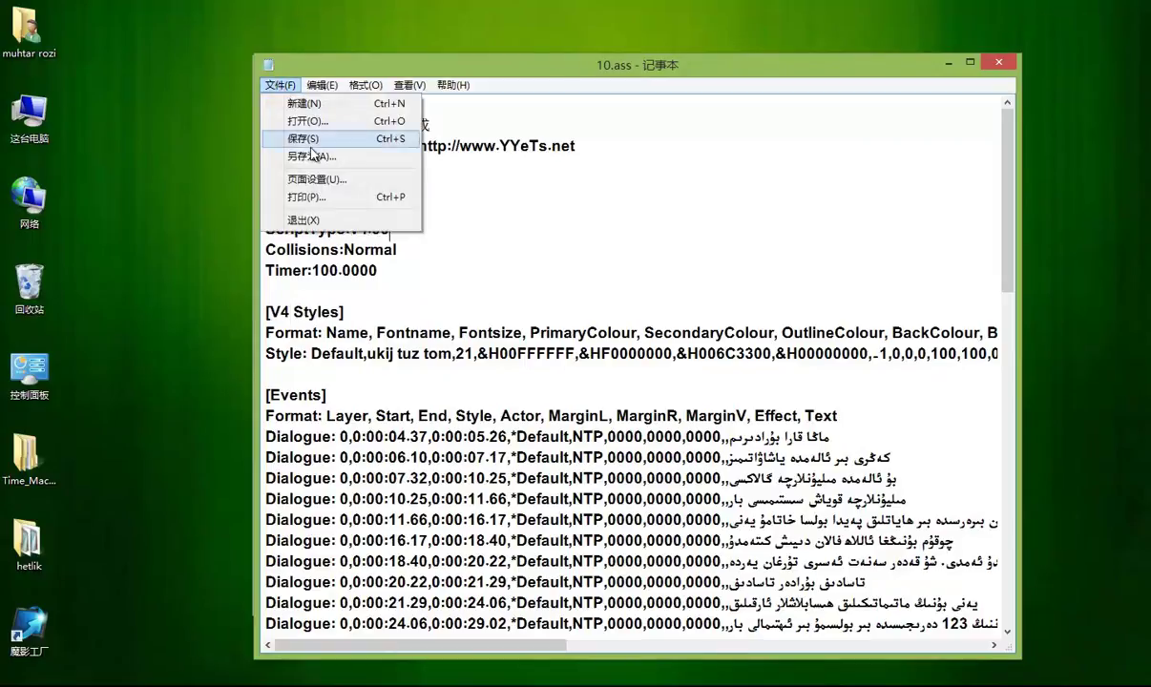
click(239, 137)
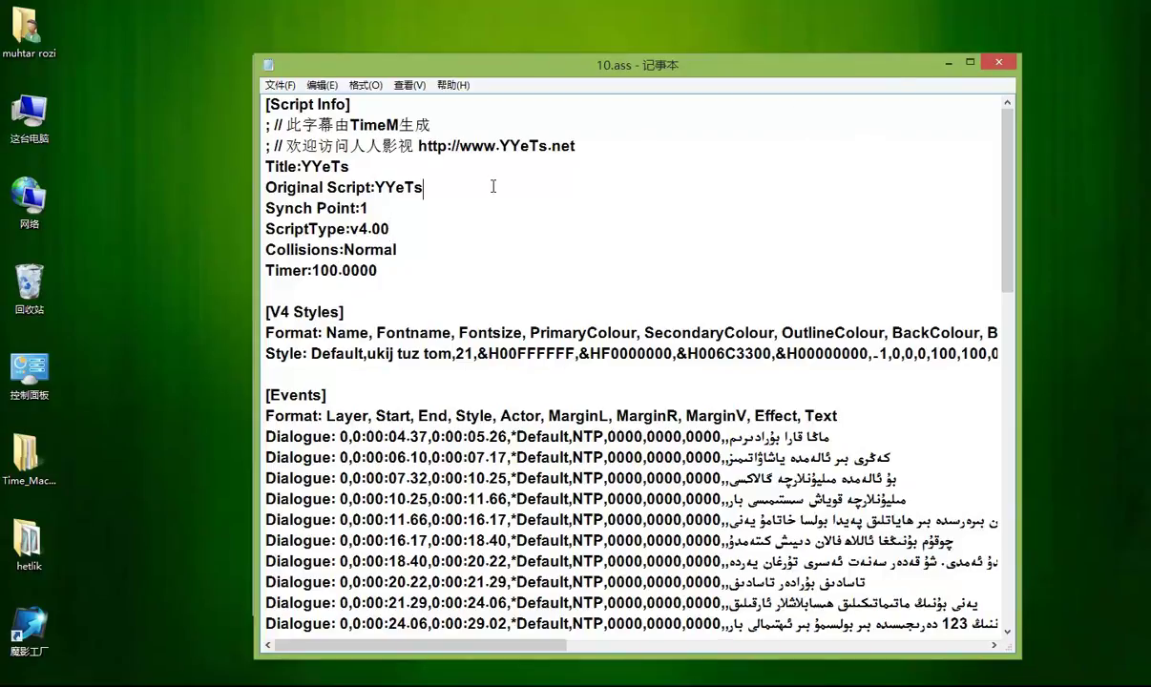
click(280, 85)
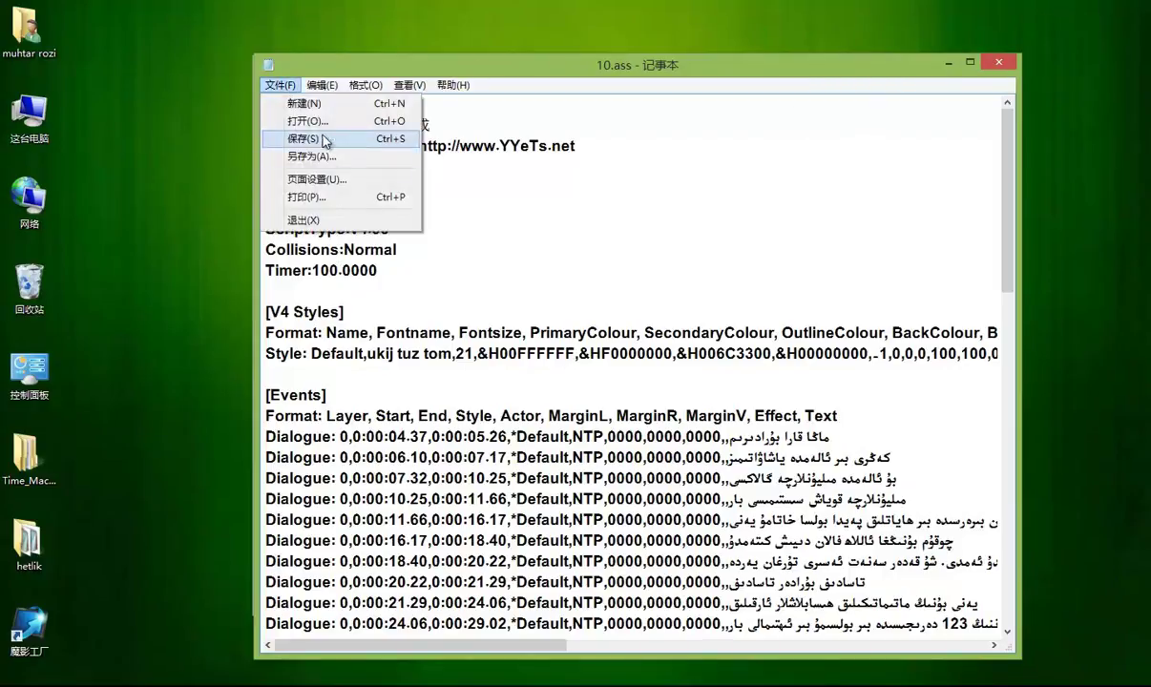
click(291, 139)
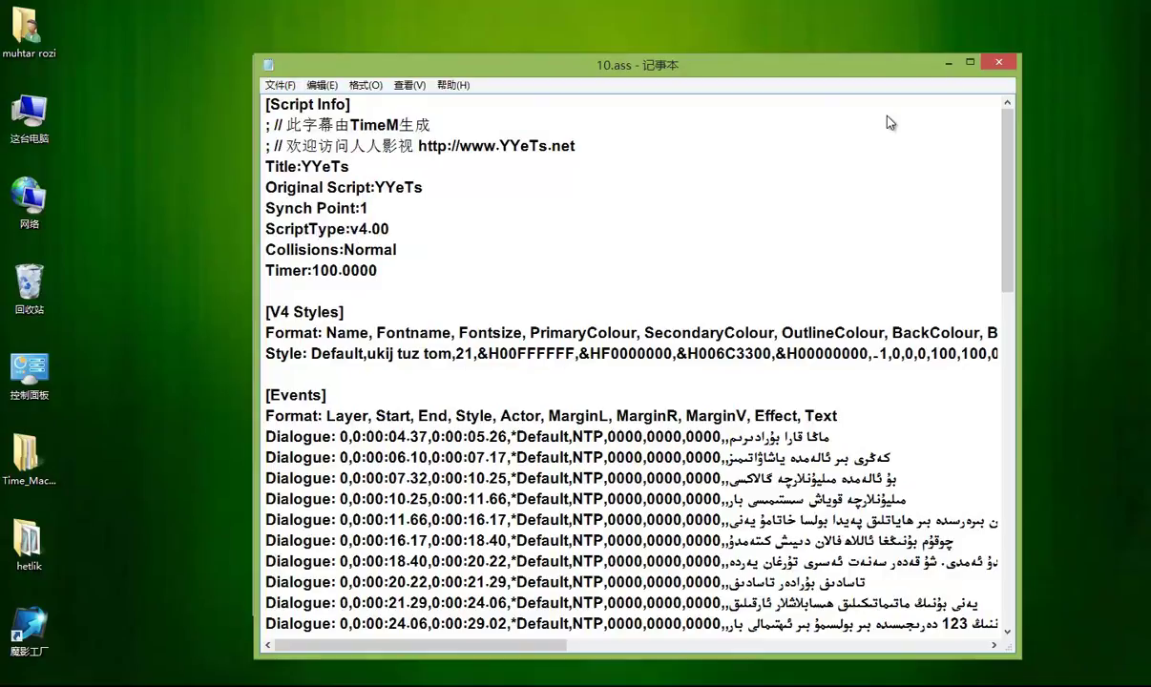
click(998, 62)
- Play 10.mp4 in QQ影音 from about 00:00:04 to check the first subtitle's placement, and close the player
double_click(434, 302)
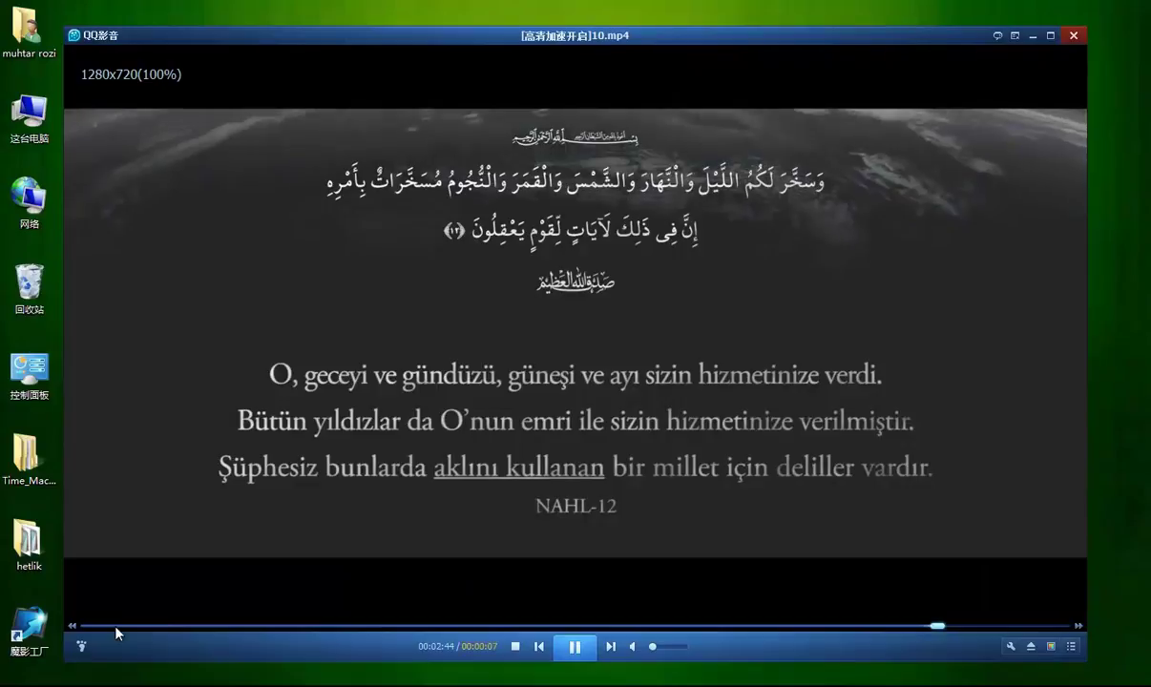
click(96, 626)
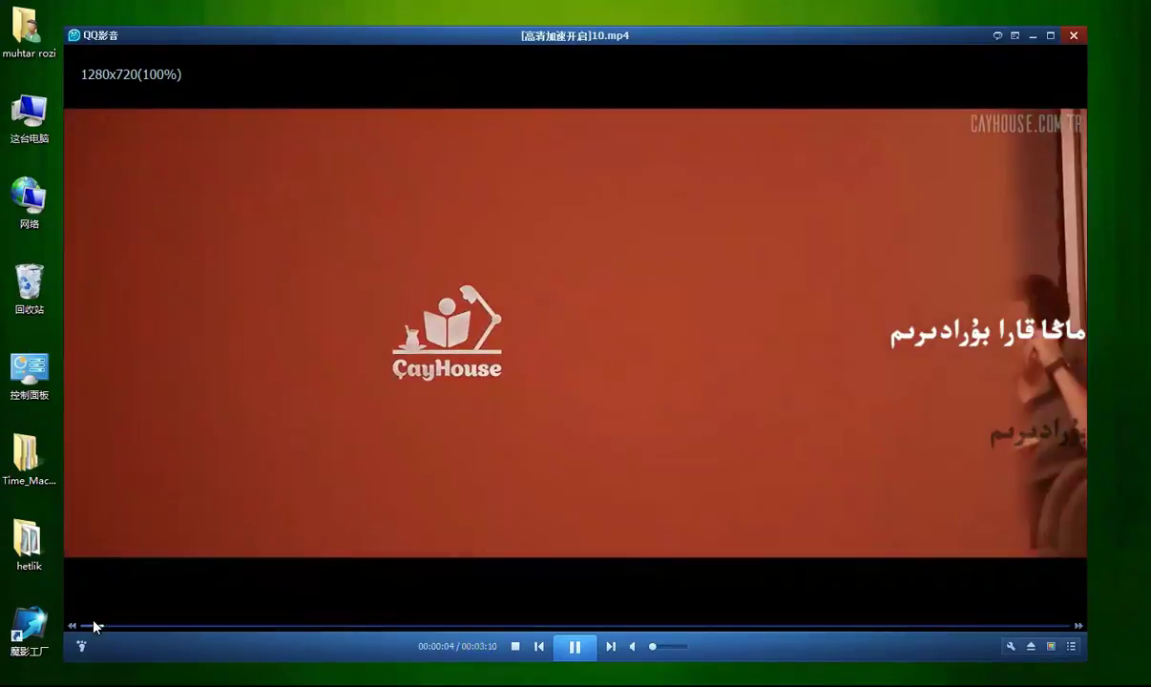
click(1023, 327)
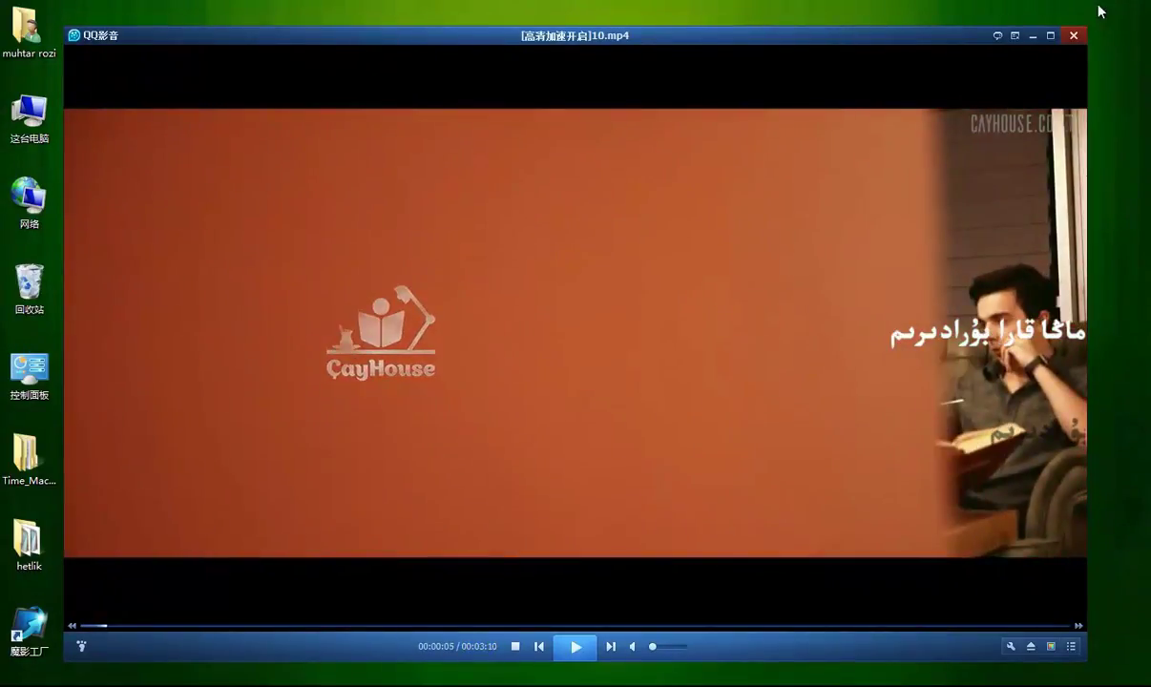
click(1074, 36)
- Open 10.ass in a maximised Notepad window and examine the name, font, size and colour values of the Default style against the Format line
double_click(432, 319)
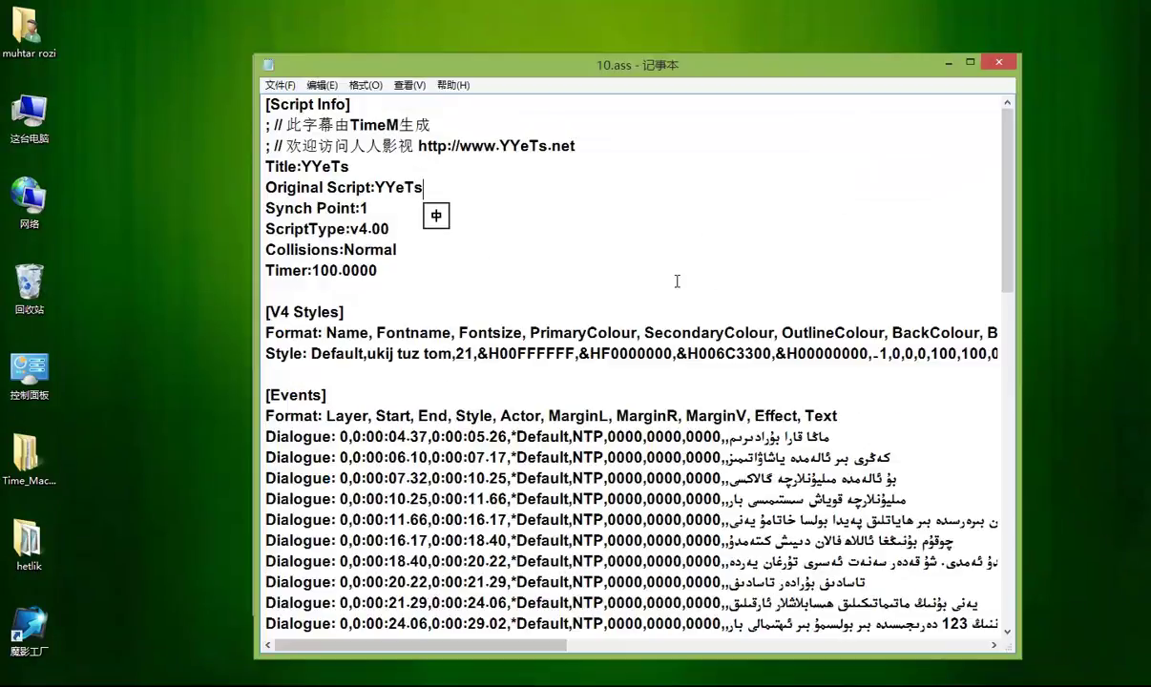
key(super+Up)
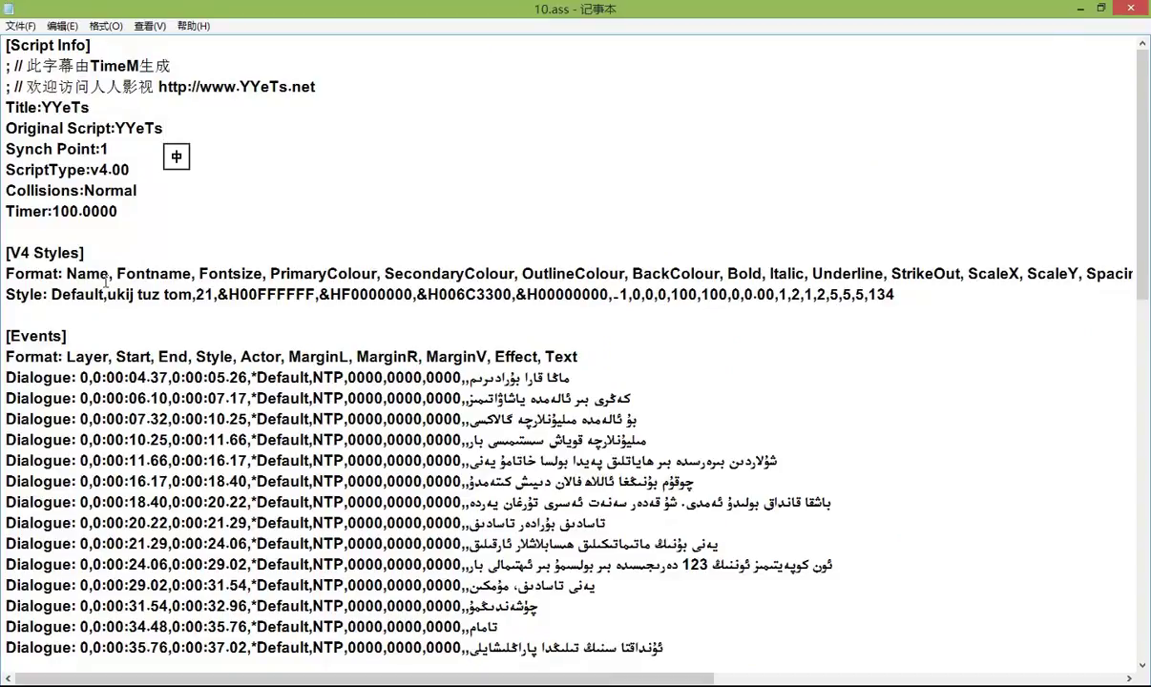
click(23, 274)
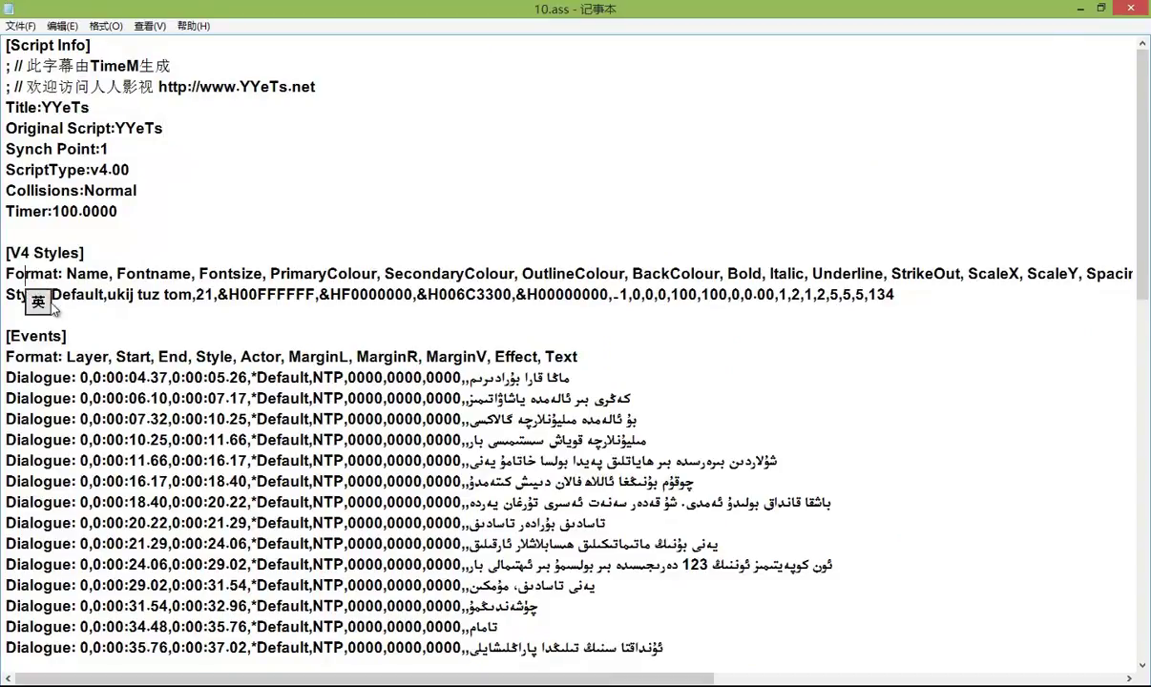
click(84, 274)
click(150, 274)
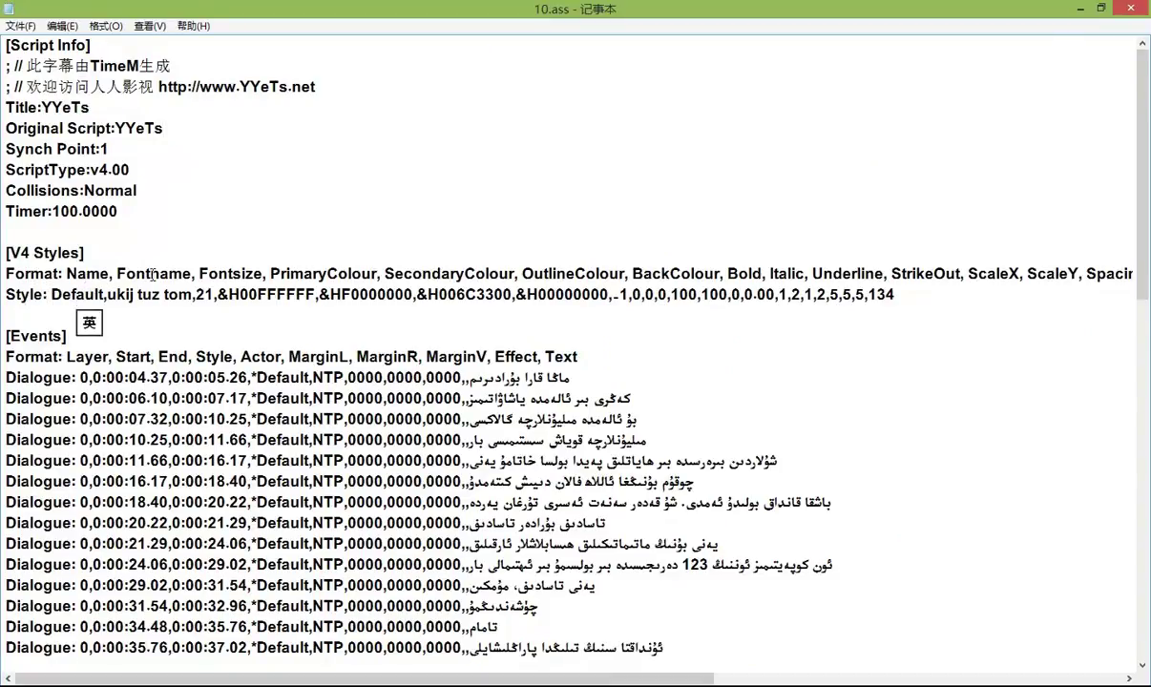
click(125, 293)
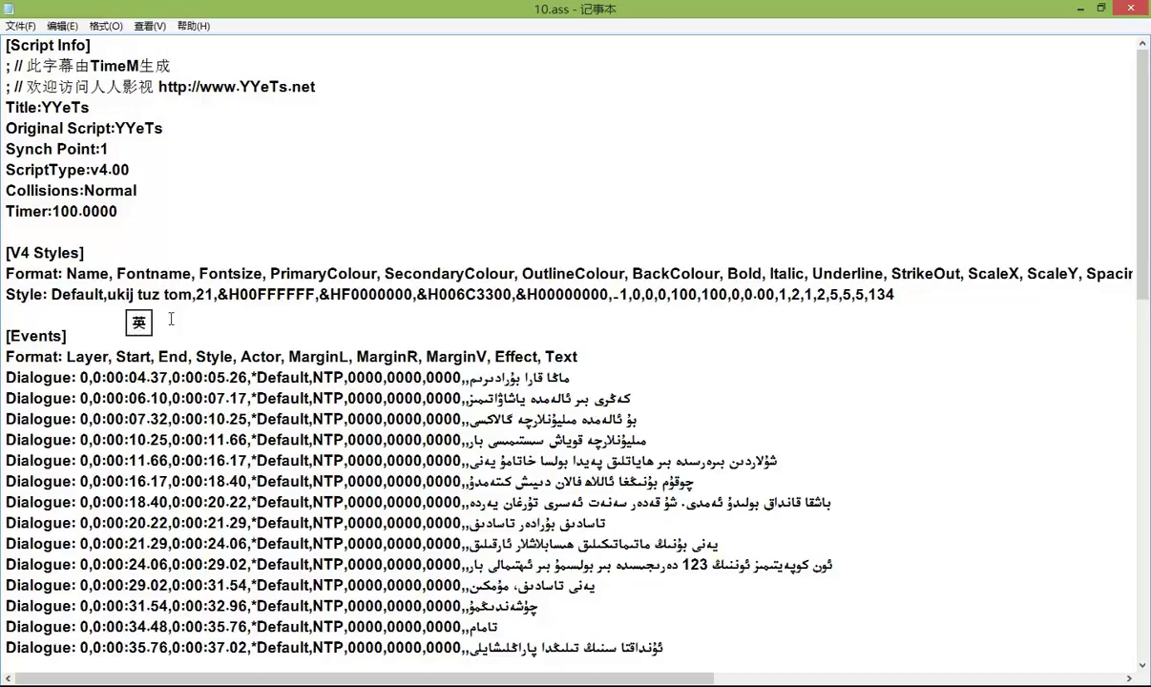
click(204, 294)
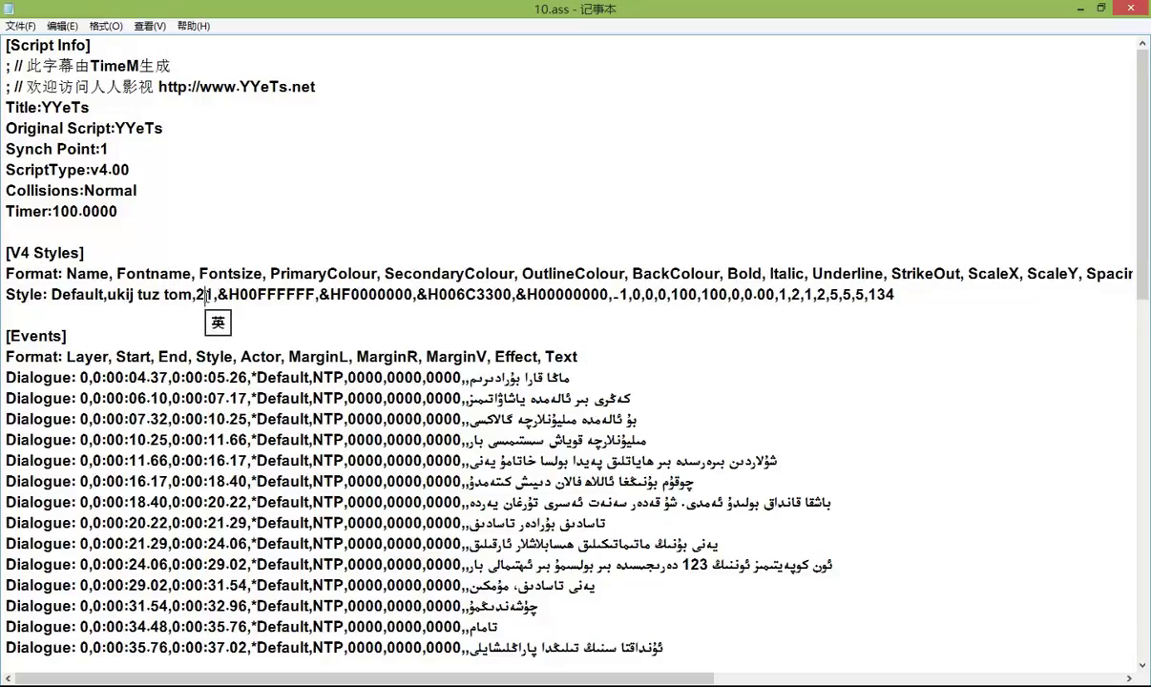
double_click(253, 294)
click(282, 323)
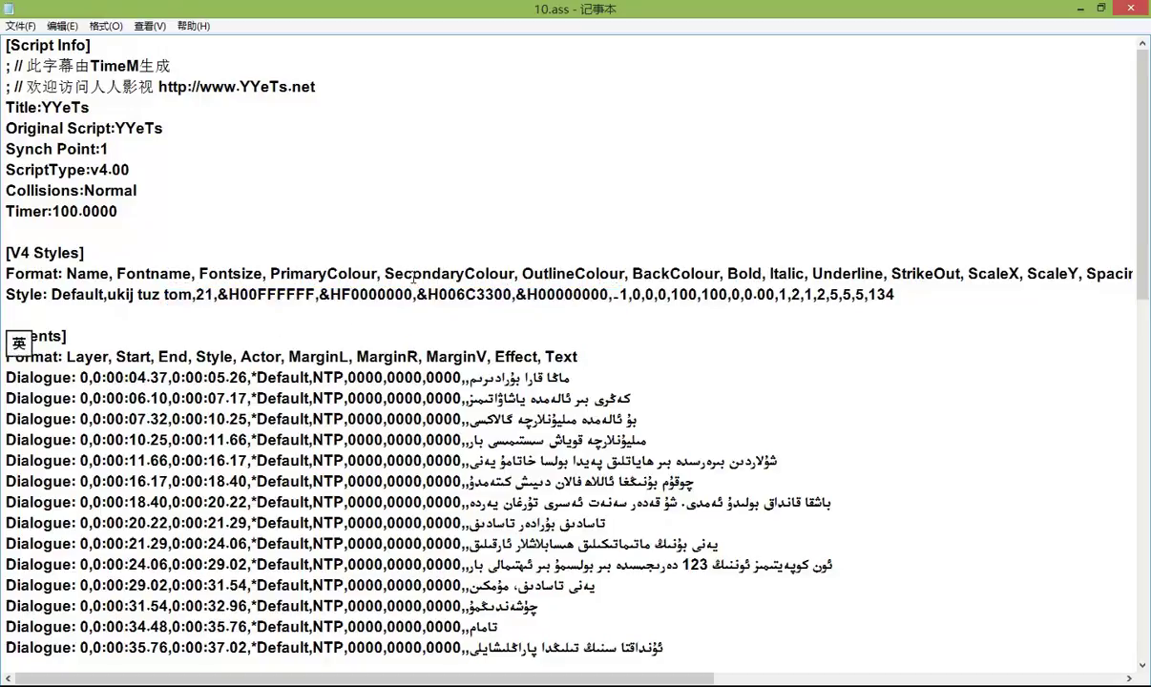
double_click(532, 294)
click(613, 294)
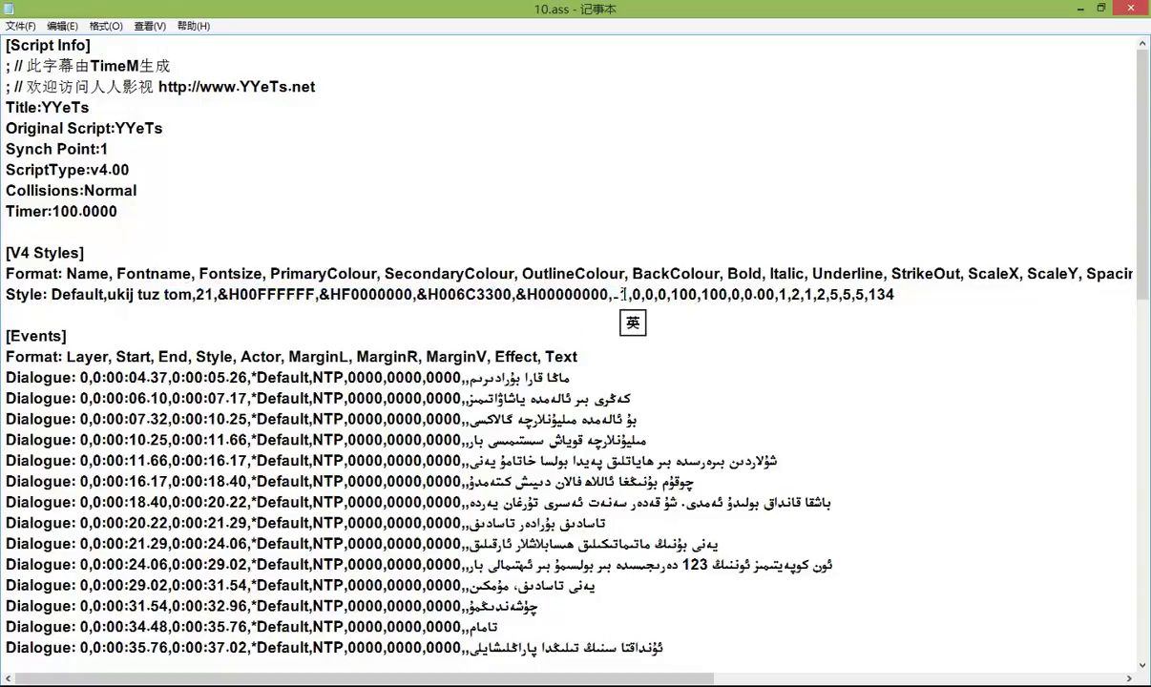
- Examine the remaining Format fields of V4 Styles, from Bold to Encoding, against the values ending the Default style line
key(shift+End)
drag(607, 294, 500, 294)
click(619, 294)
drag(619, 294, 895, 294)
drag(661, 680, 1077, 679)
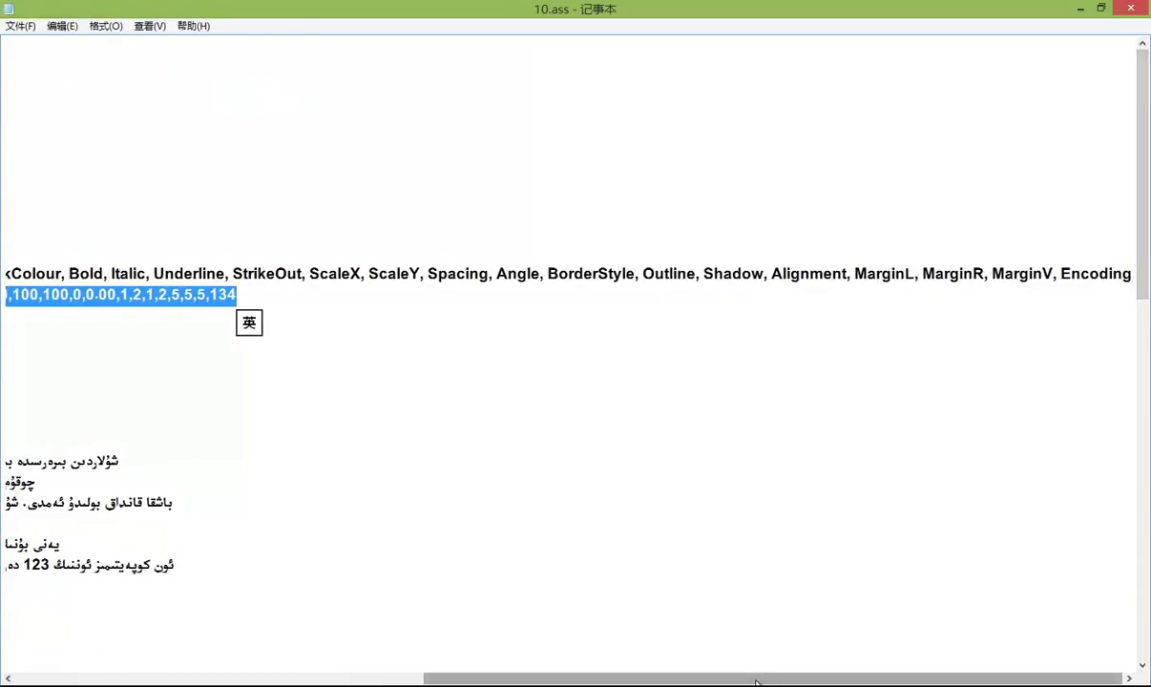
drag(779, 681, 633, 679)
click(252, 380)
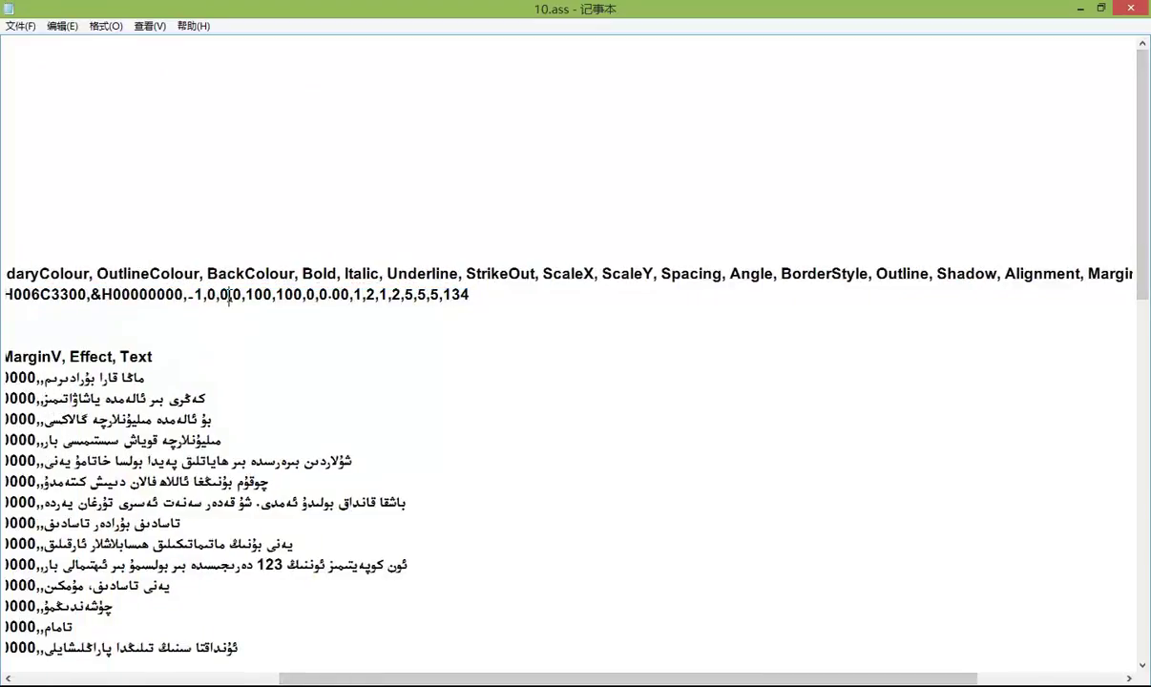
key(Up)
key(Up)
key(Up)
key(Up)
key(Up)
key(Up)
key(Up)
key(Up)
key(Up)
key(Up)
key(Up)
key(Up)
key(Up)
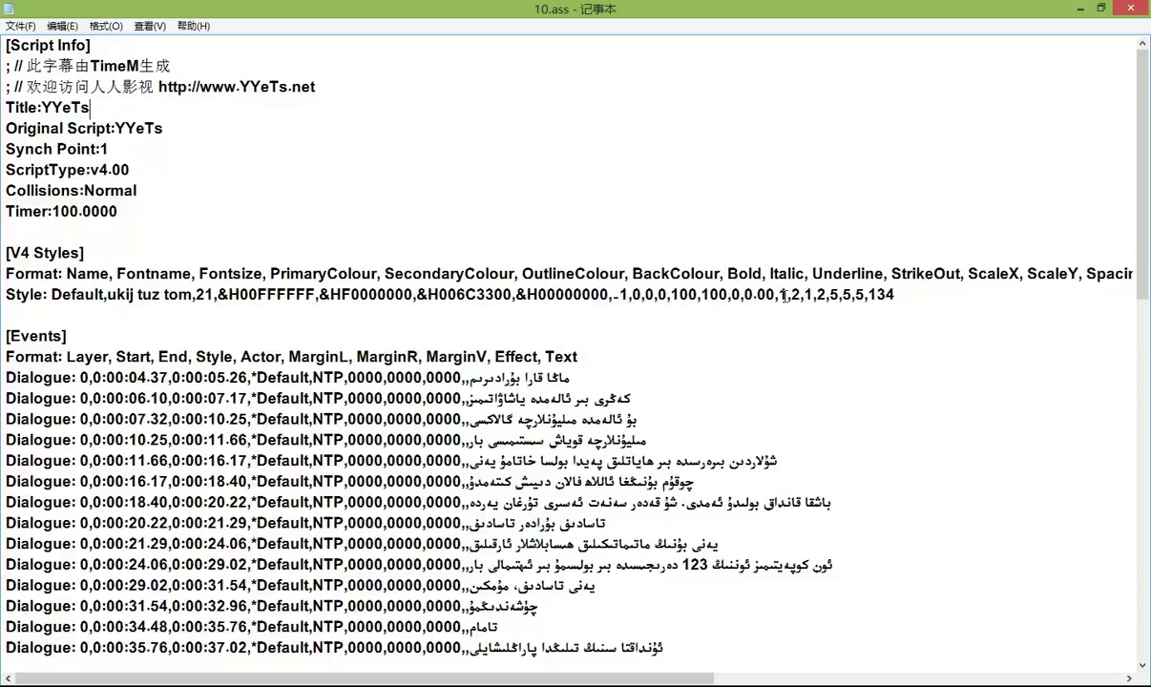
- Replace everything after the second 100 in the Default style line with 10,10,10,0,1 and save 10.ass
drag(814, 298, 961, 300)
key(BackSpace)
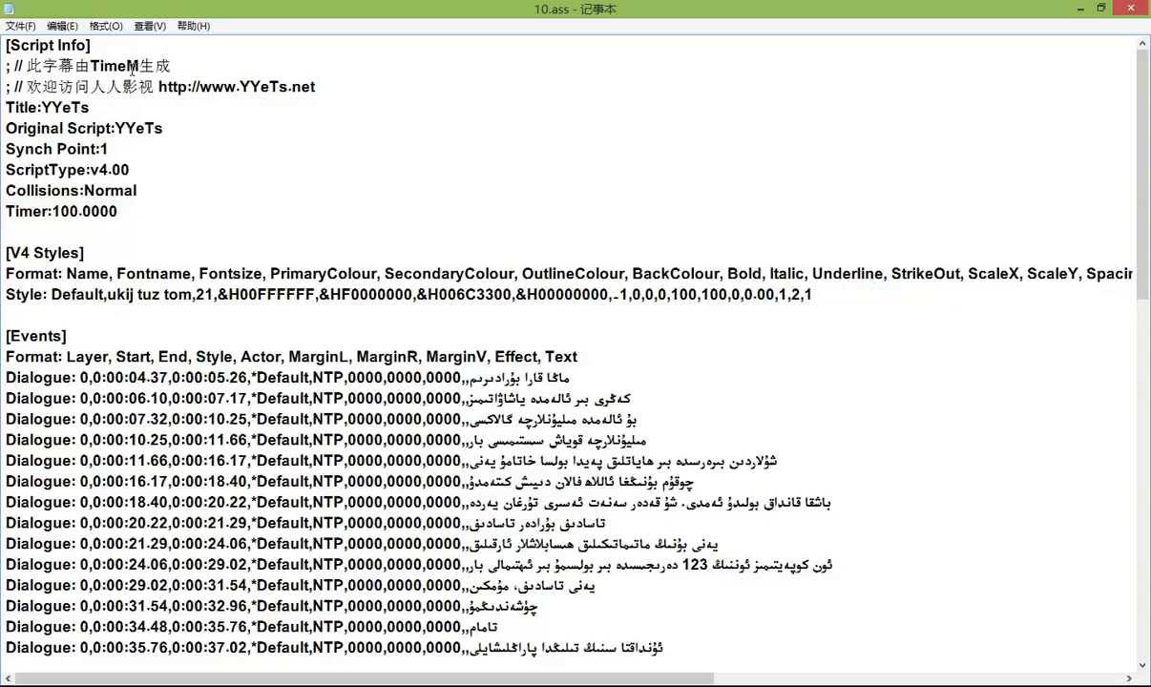
click(31, 27)
click(43, 80)
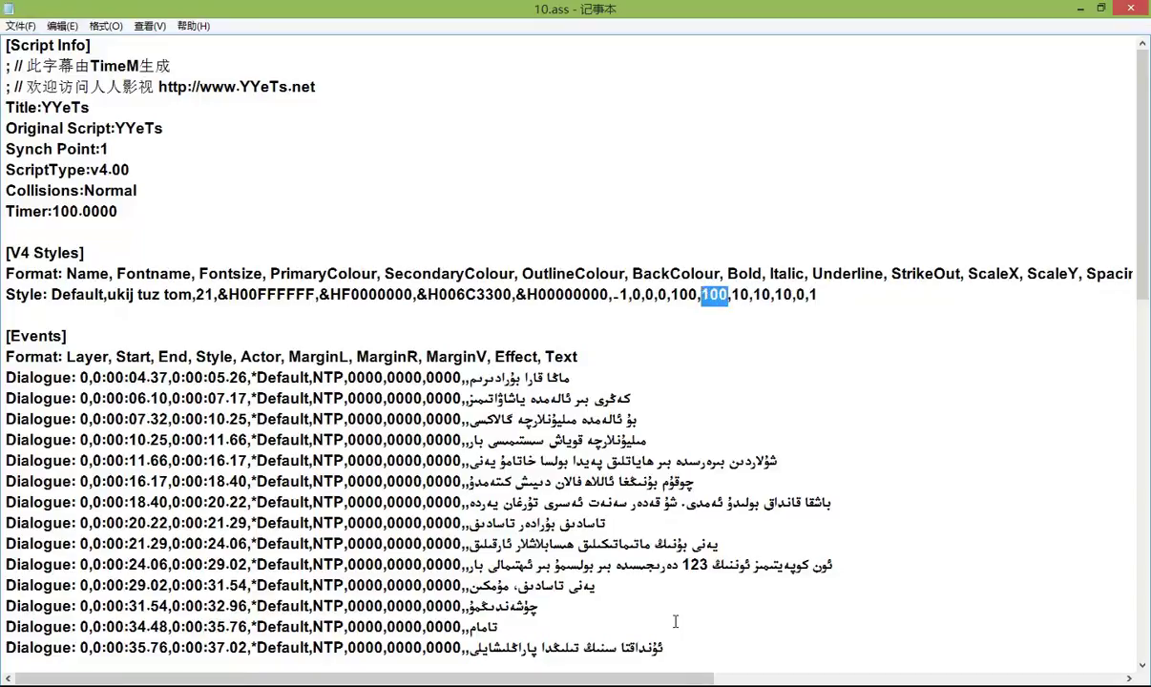
- Set the value just before 10,10,10,0,1 in the Default style line to 1 and save 10.ass
double_click(353, 296)
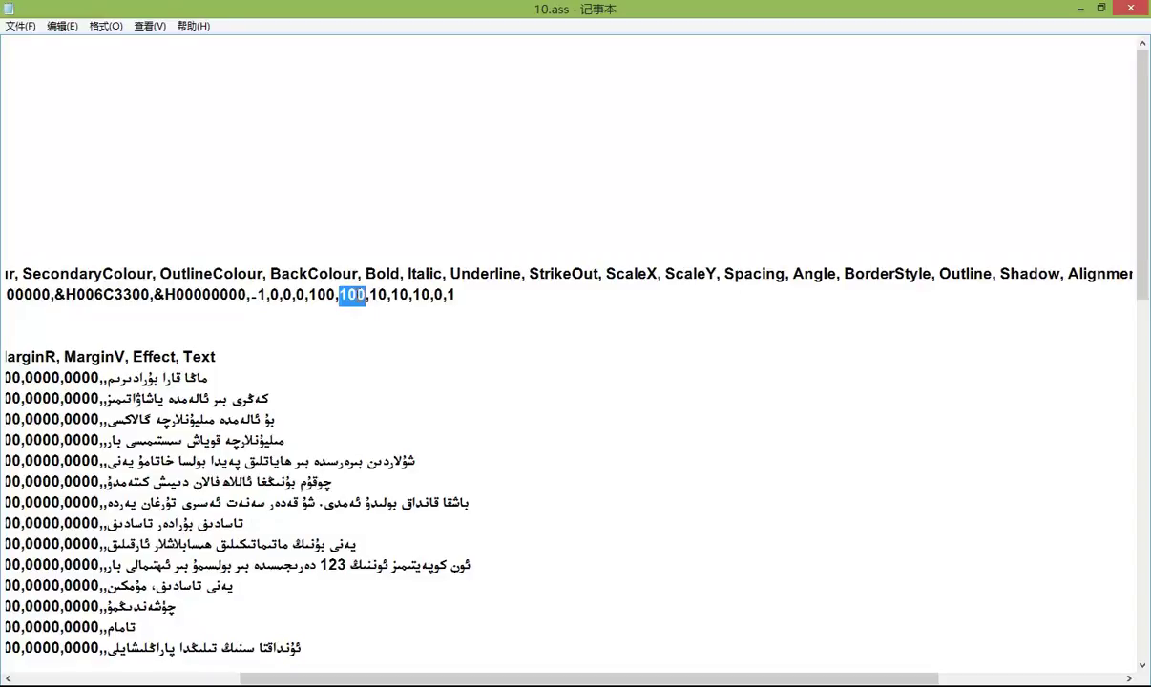
key(BackSpace)
text(1)
click(21, 26)
click(57, 80)
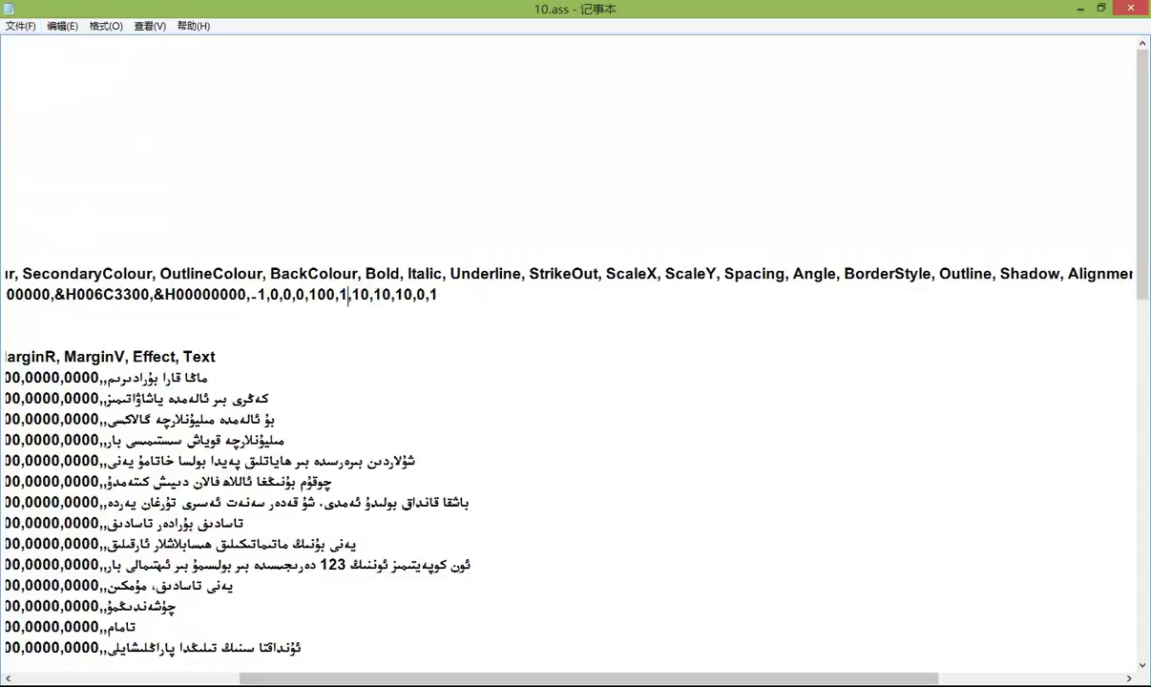
- Play 10.mp4 from the hetlik folder in QQ影音, pause at about 00:00:36 to check the subtitle's placement, and close the player
click(229, 544)
double_click(423, 304)
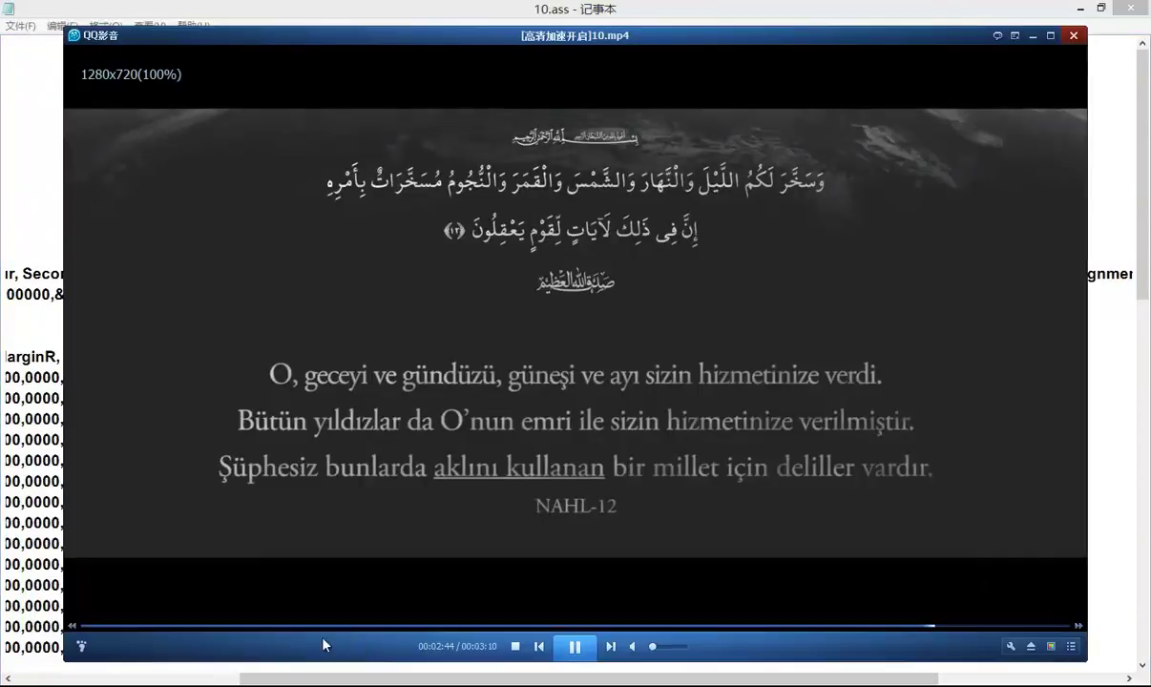
click(247, 627)
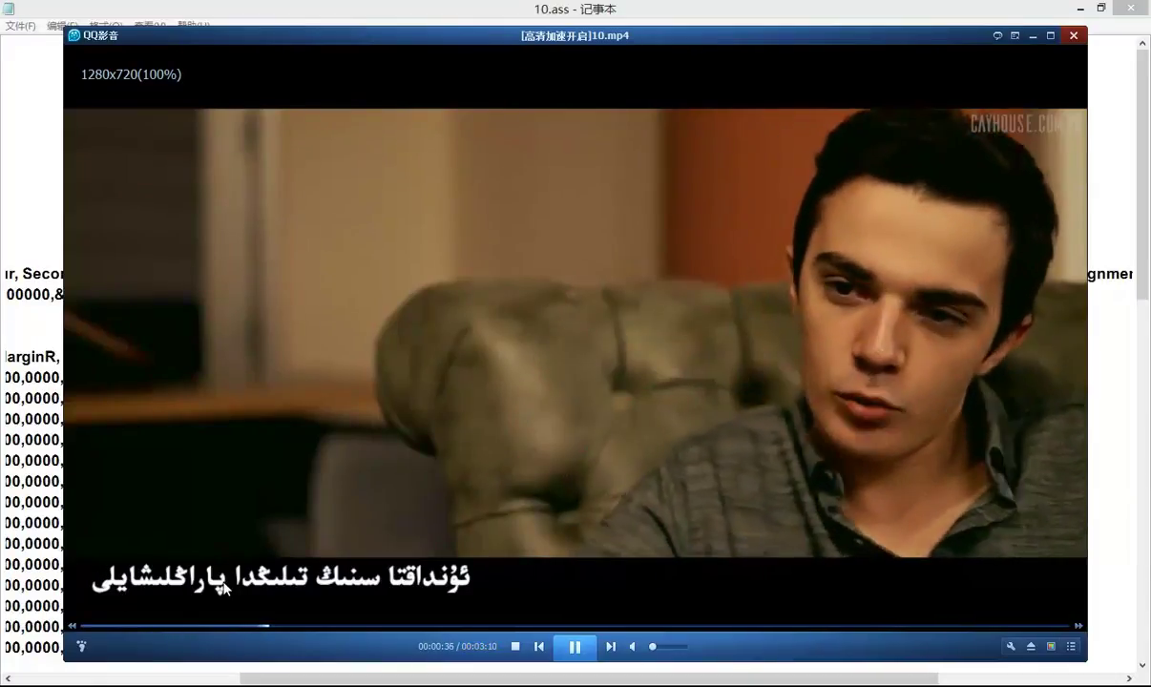
click(298, 571)
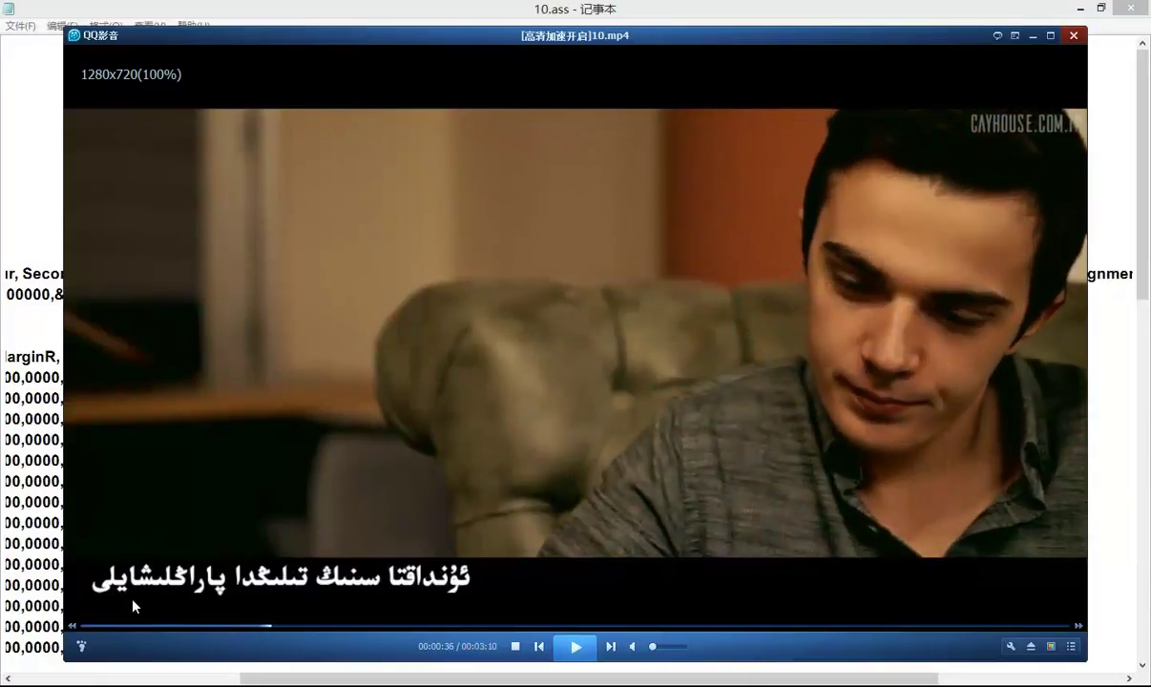
mouse_move(1055, 56)
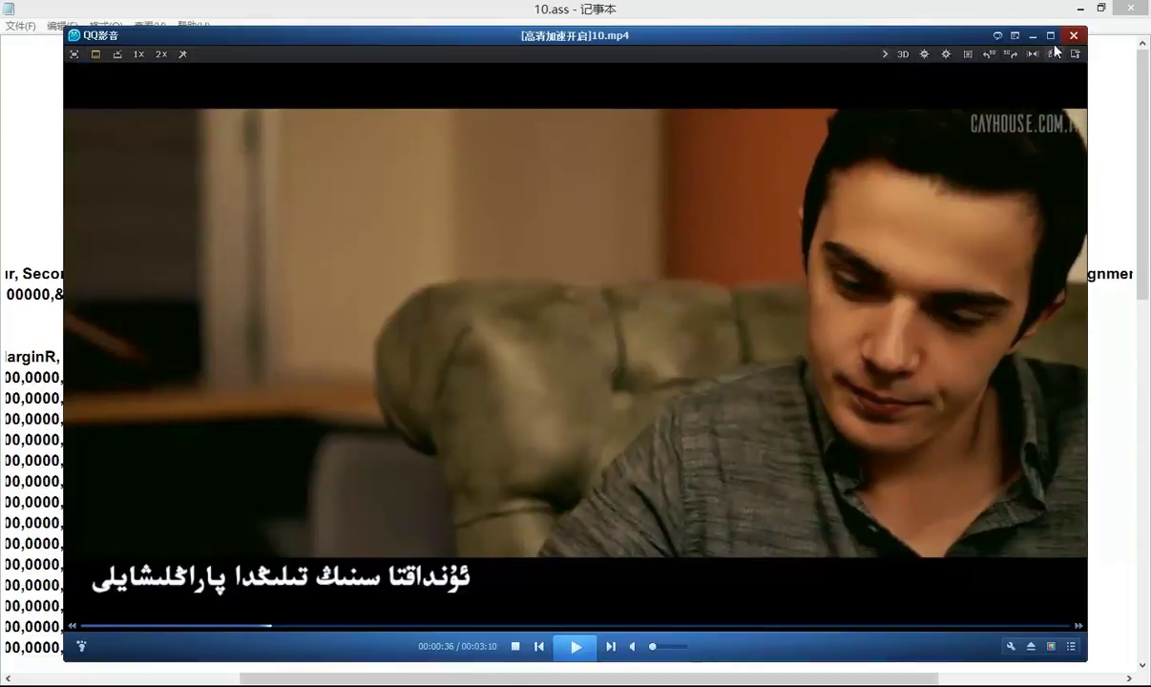
click(1073, 37)
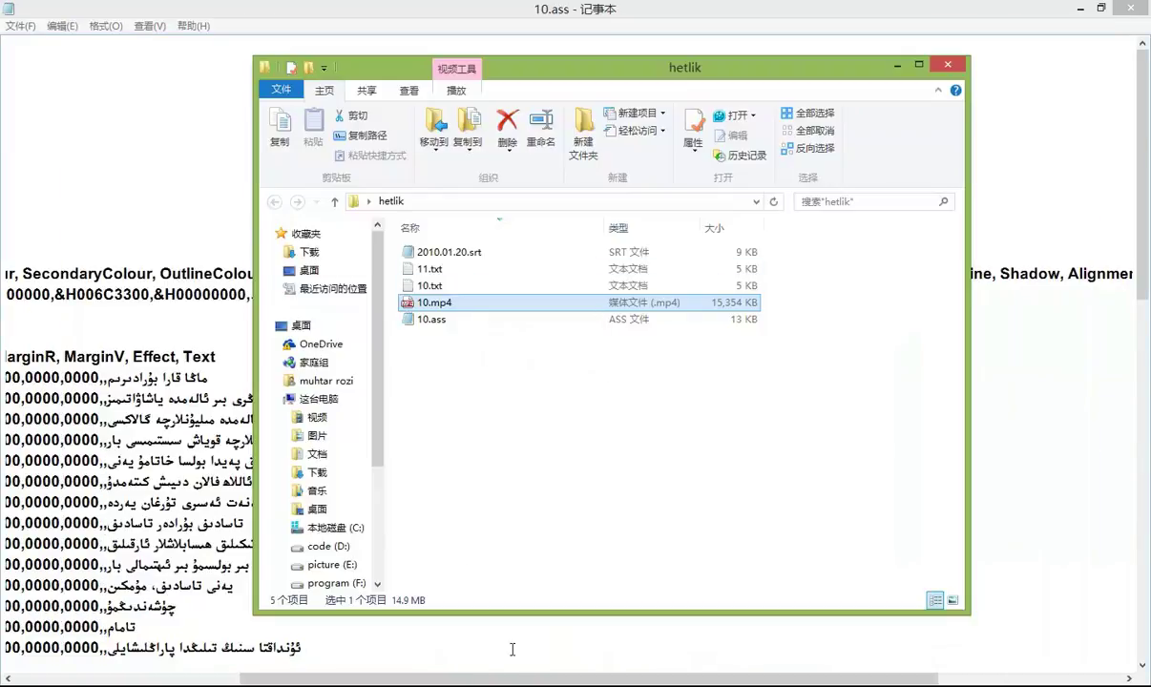
- Set the value just before 10,10,10,0,1 in the Default style line to 3, play 10.mp4 to check it, and close the player
key(alt+Tab)
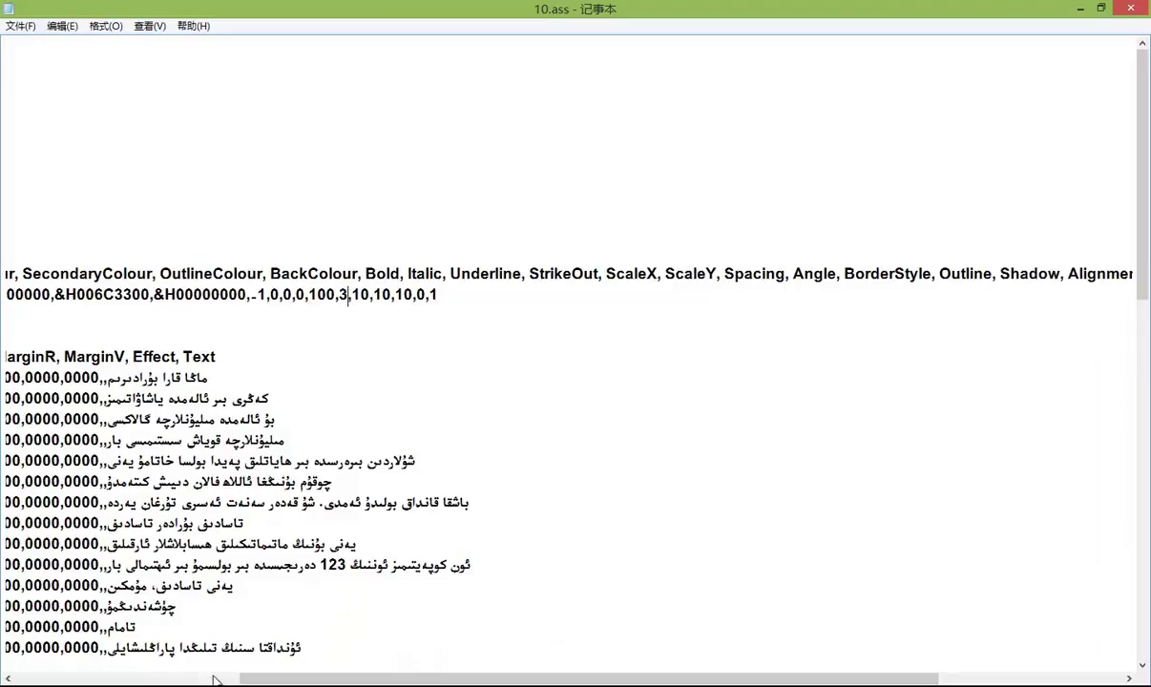
key(alt+Tab)
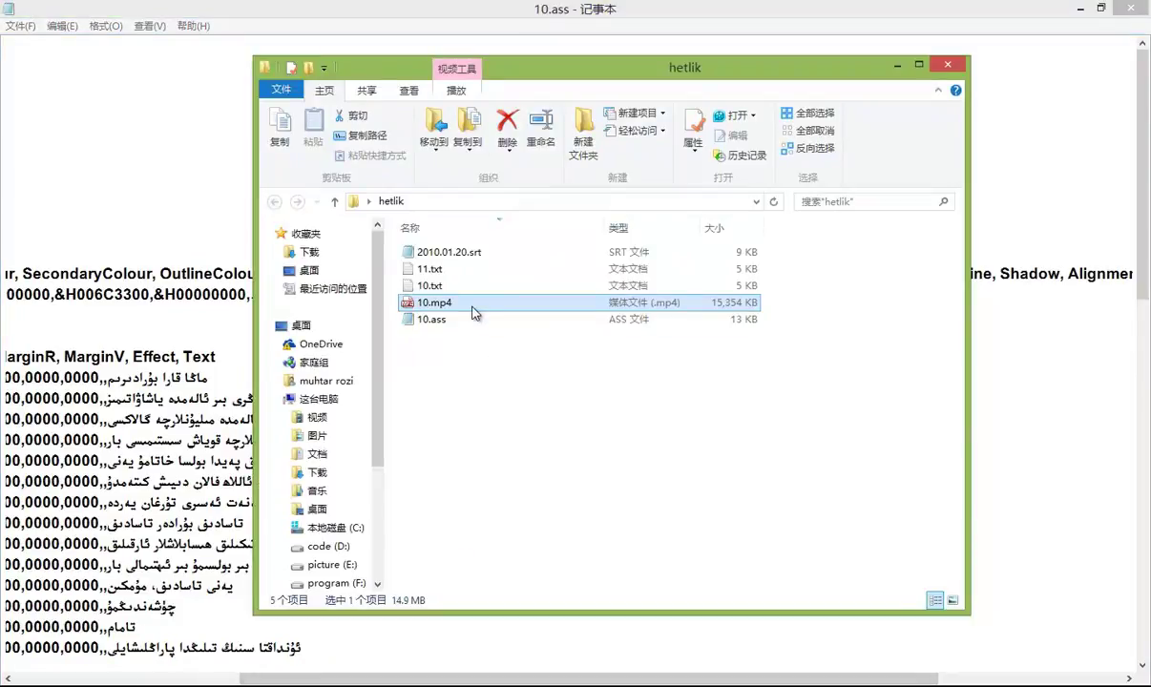
double_click(474, 313)
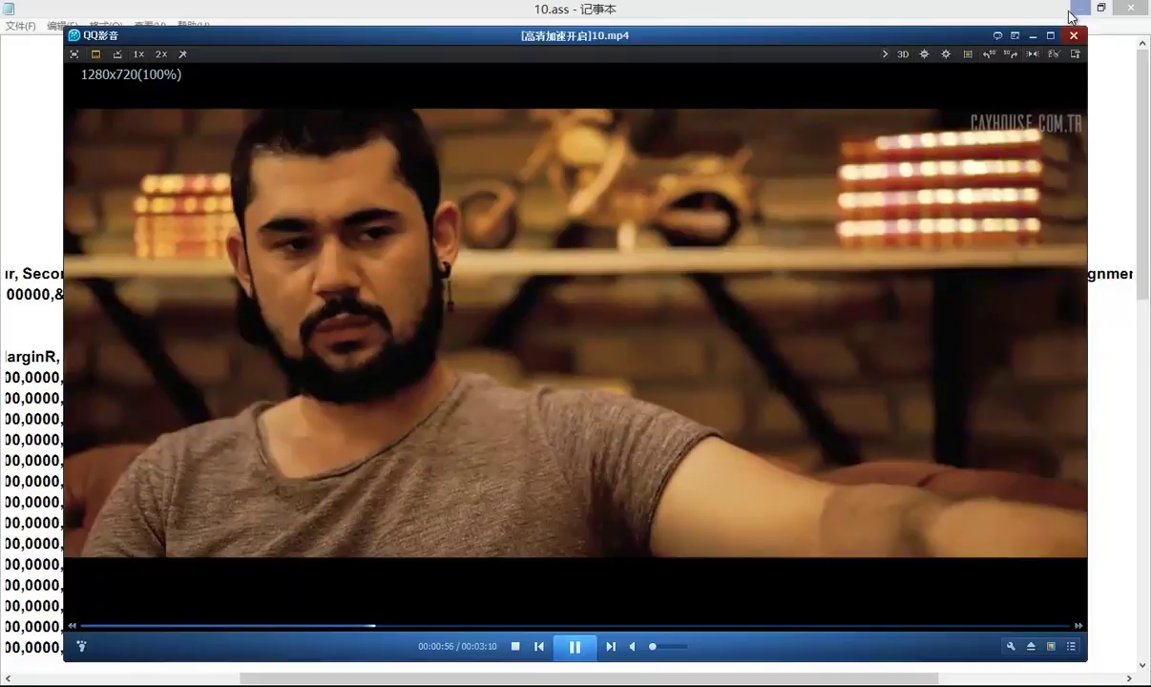
click(1074, 35)
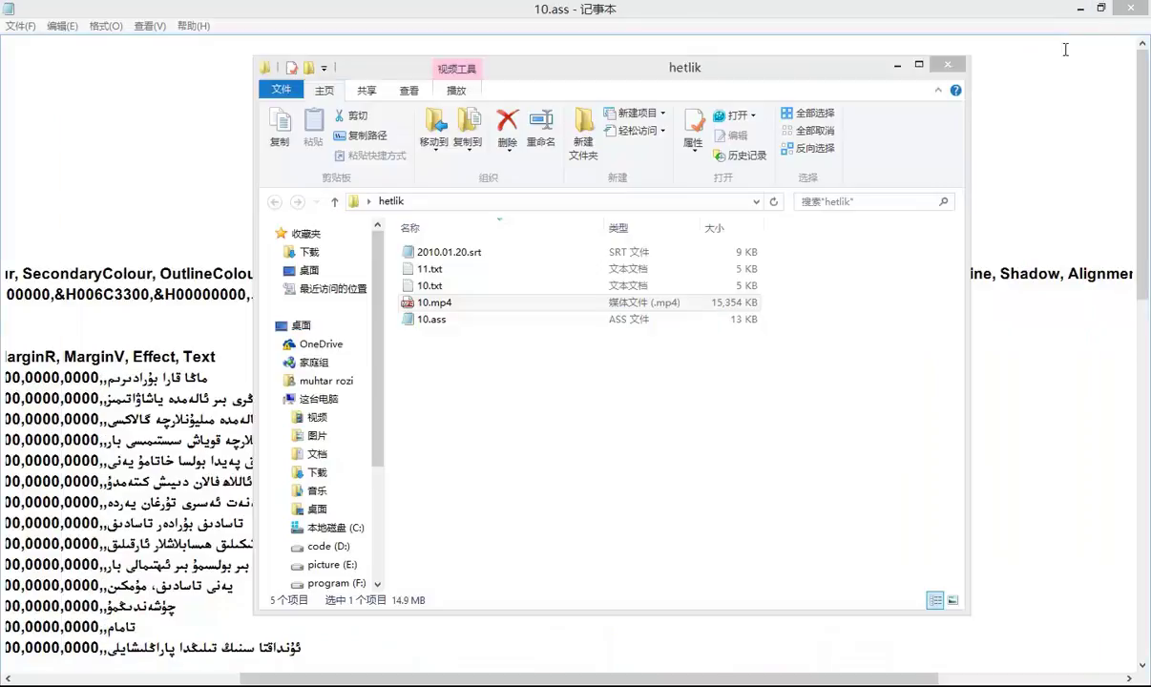
- Set the value just before 10,10,10,0,1 in the Default style line to 2, save 10.ass and minimise Notepad
key(alt+Tab)
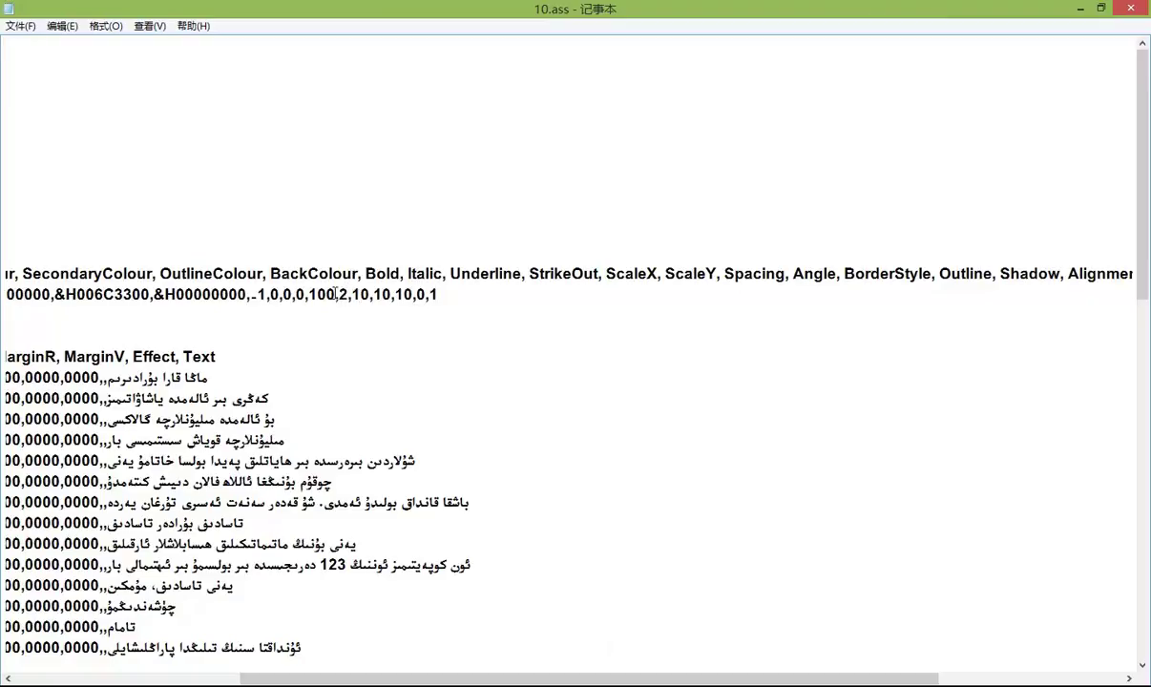
click(15, 29)
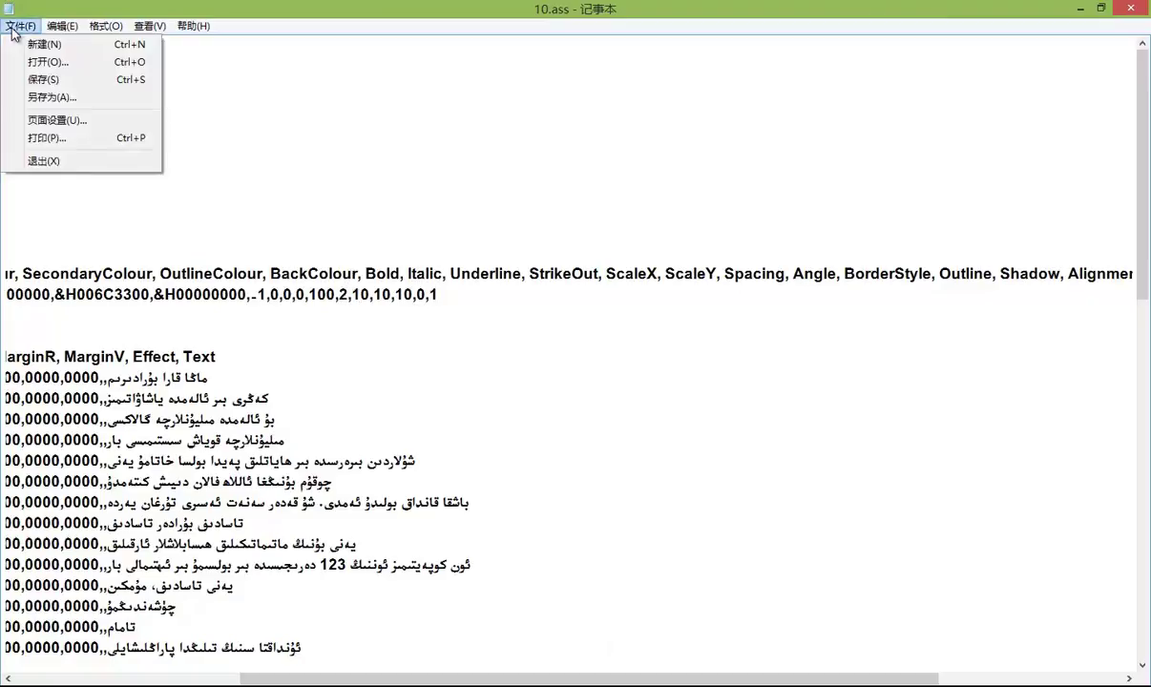
click(42, 79)
click(1080, 9)
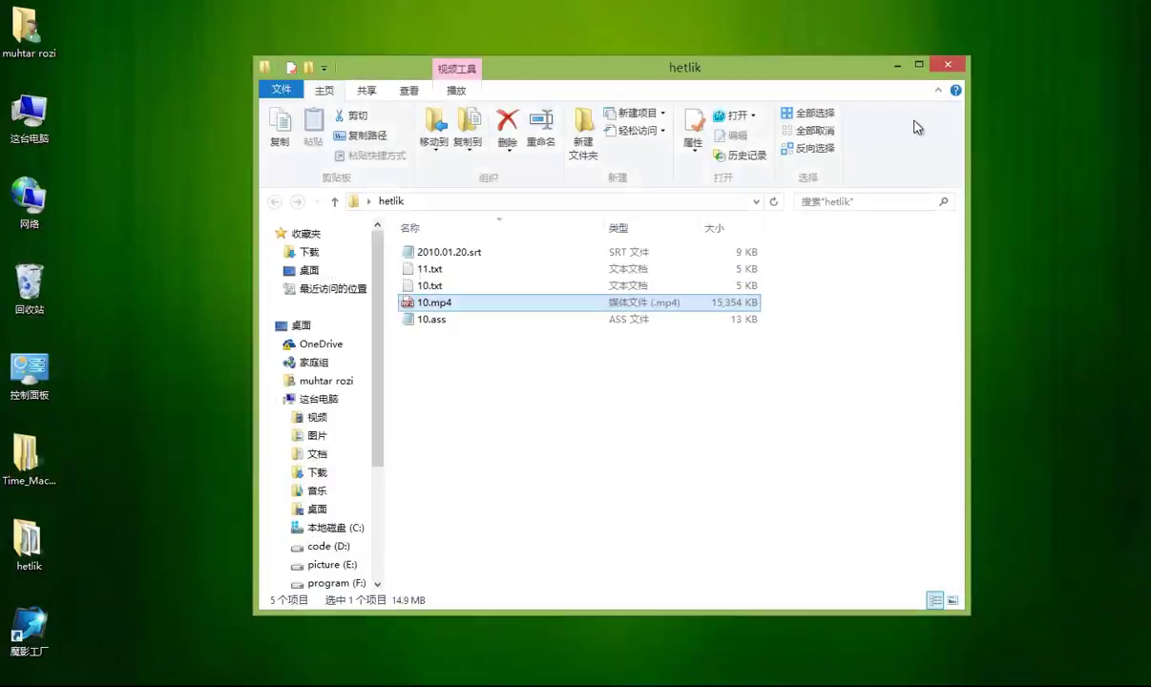
- Play 10.mp4 in QQ影音 from about 00:00:10 to check the subtitle's placement, and close the player
double_click(449, 302)
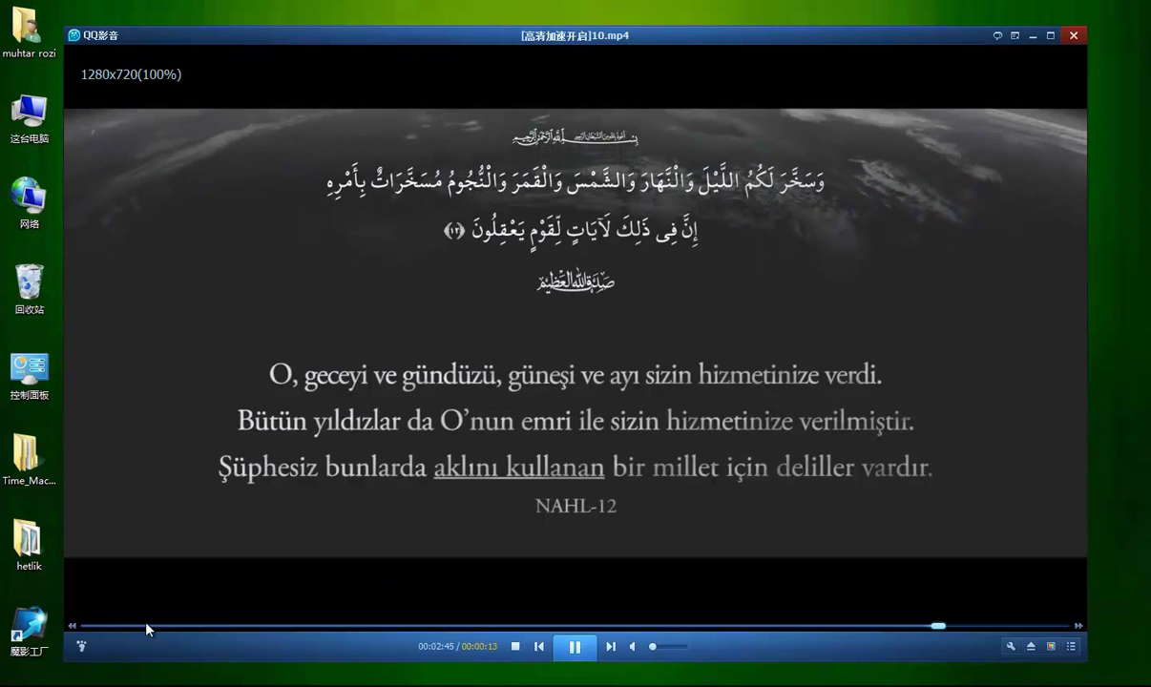
click(145, 625)
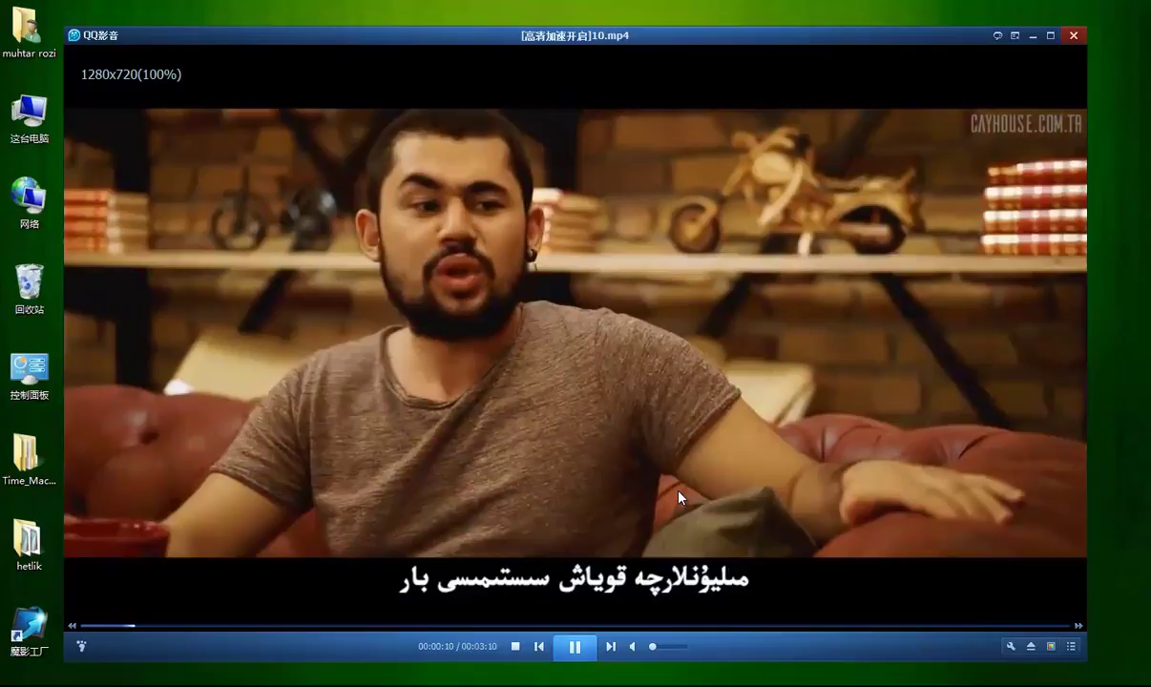
double_click(680, 520)
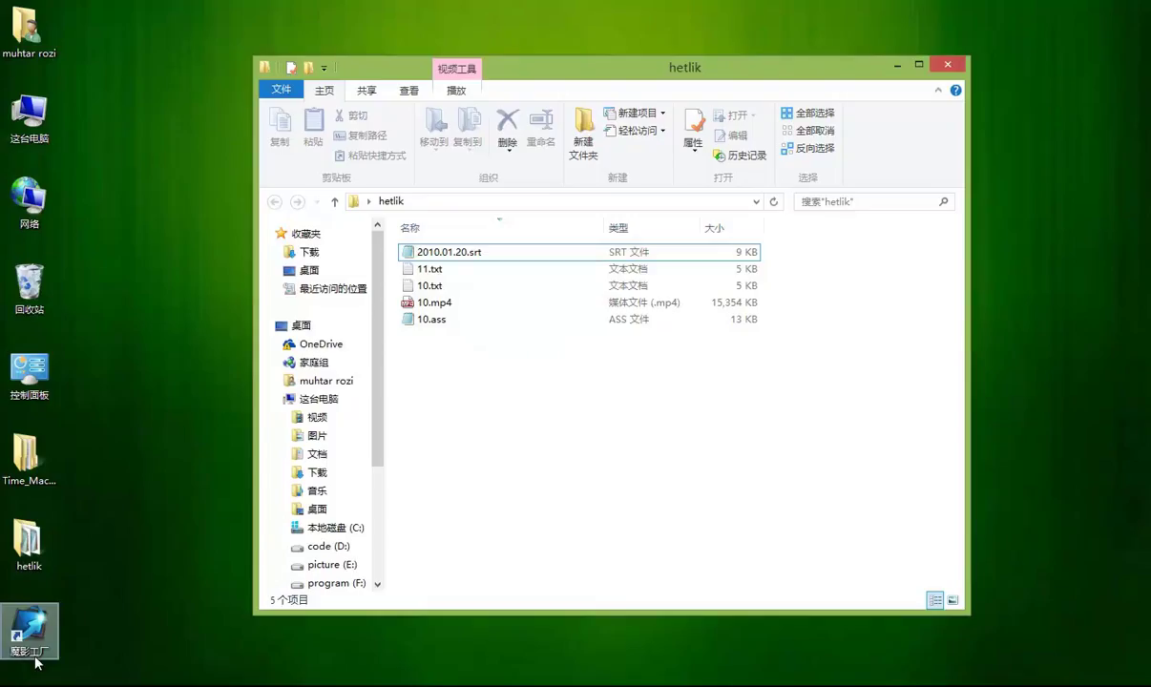
- Open 魔影工厂 and add 10.mp4 for conversion with MP4文件 as the target type
double_click(31, 628)
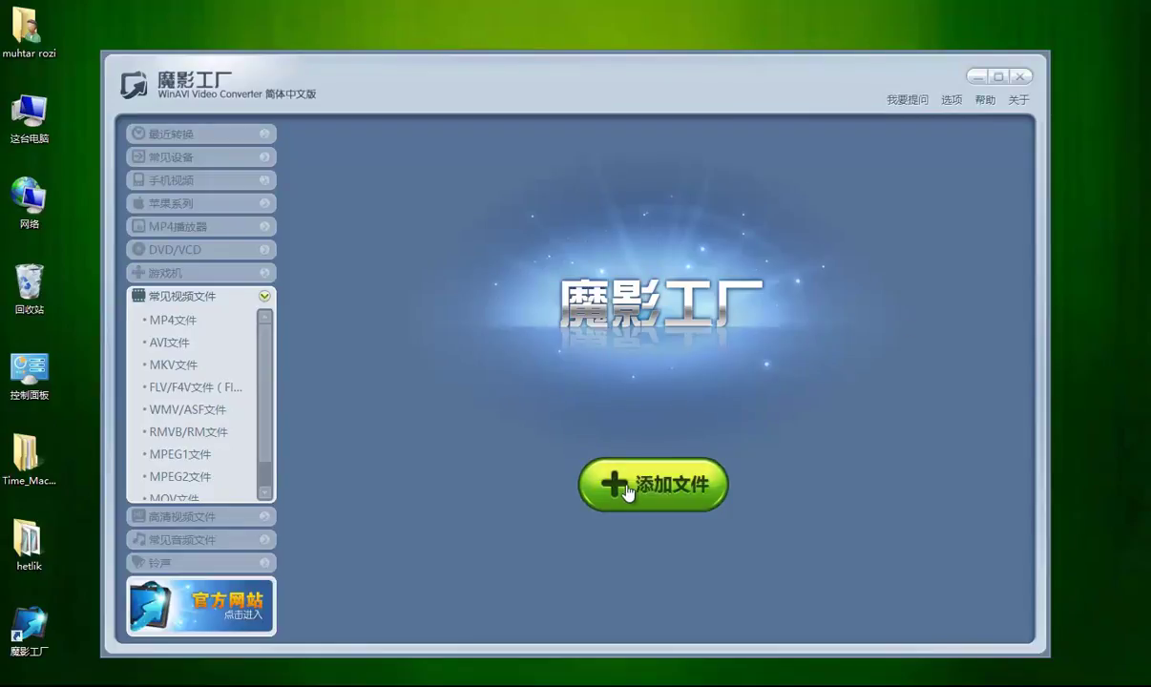
click(632, 488)
click(308, 201)
double_click(308, 201)
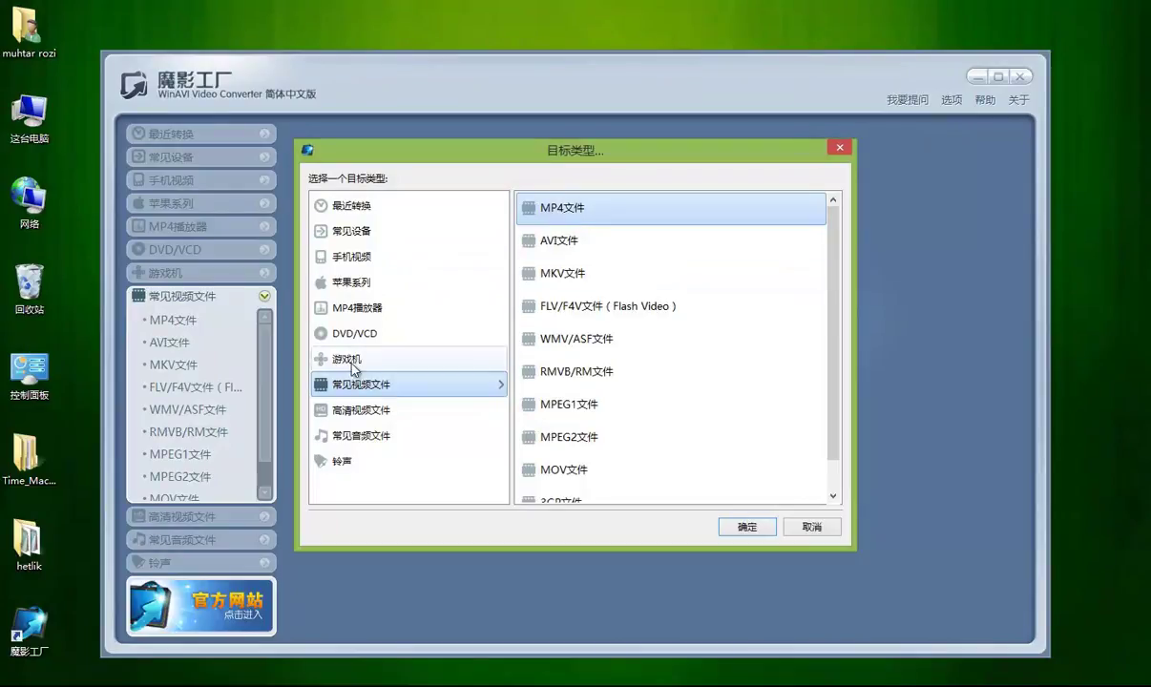
click(744, 528)
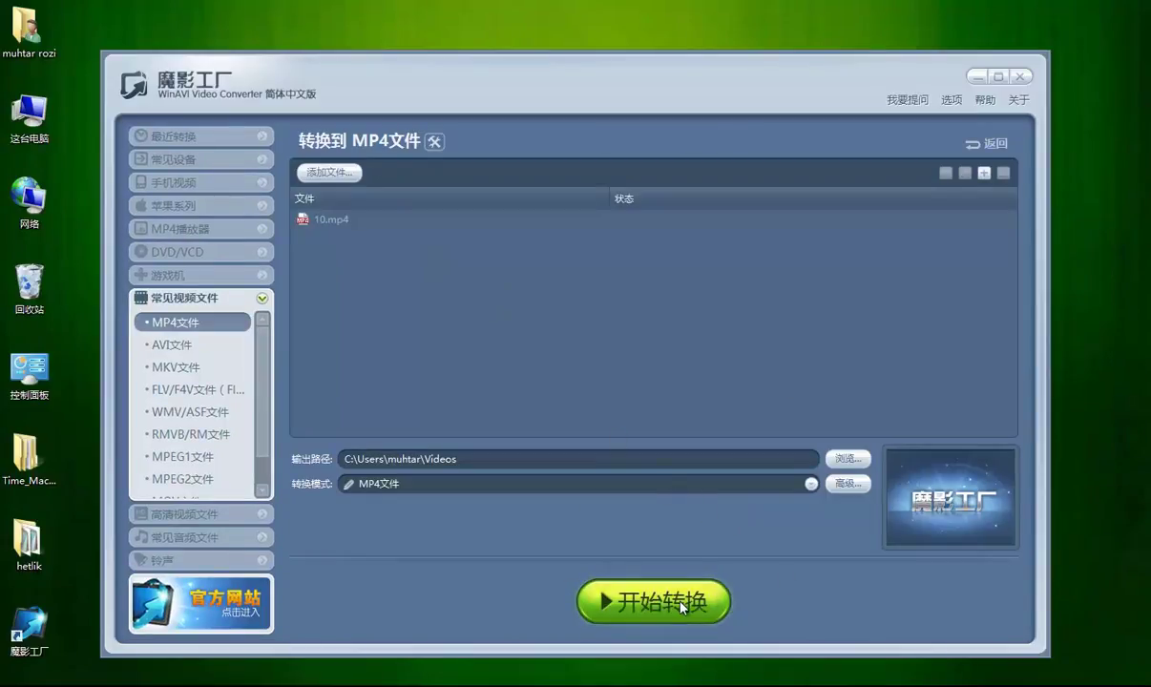
- Set the output path to the desktop, convert 10.mp4, and close the converter
click(847, 463)
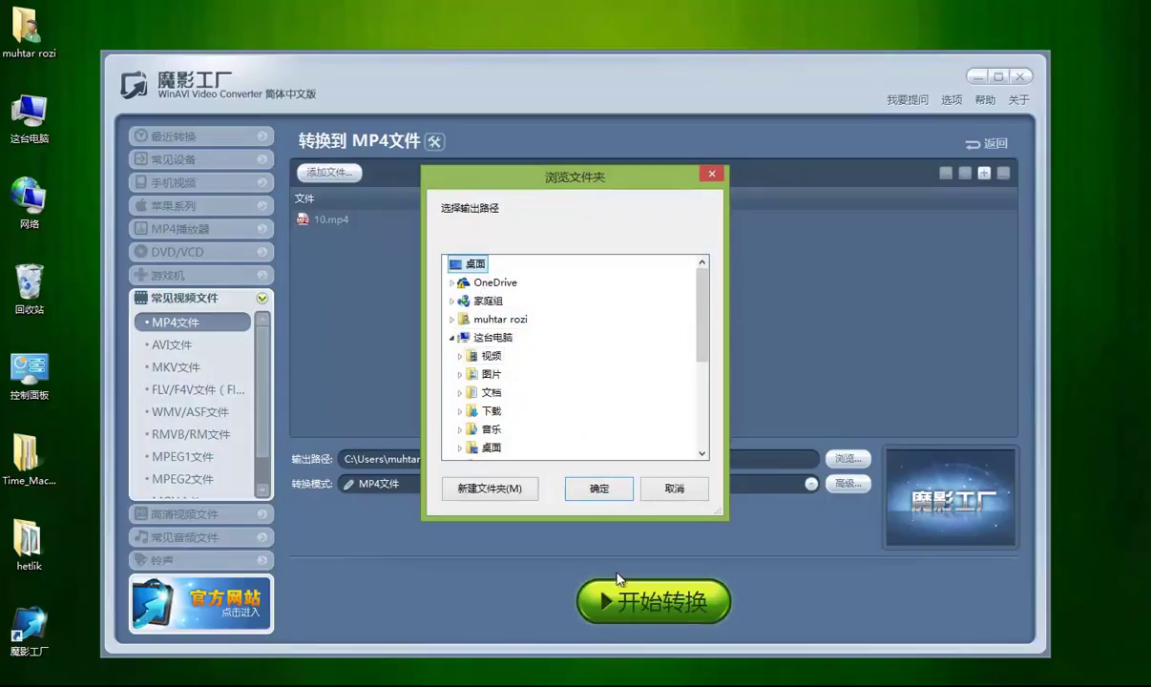
click(602, 489)
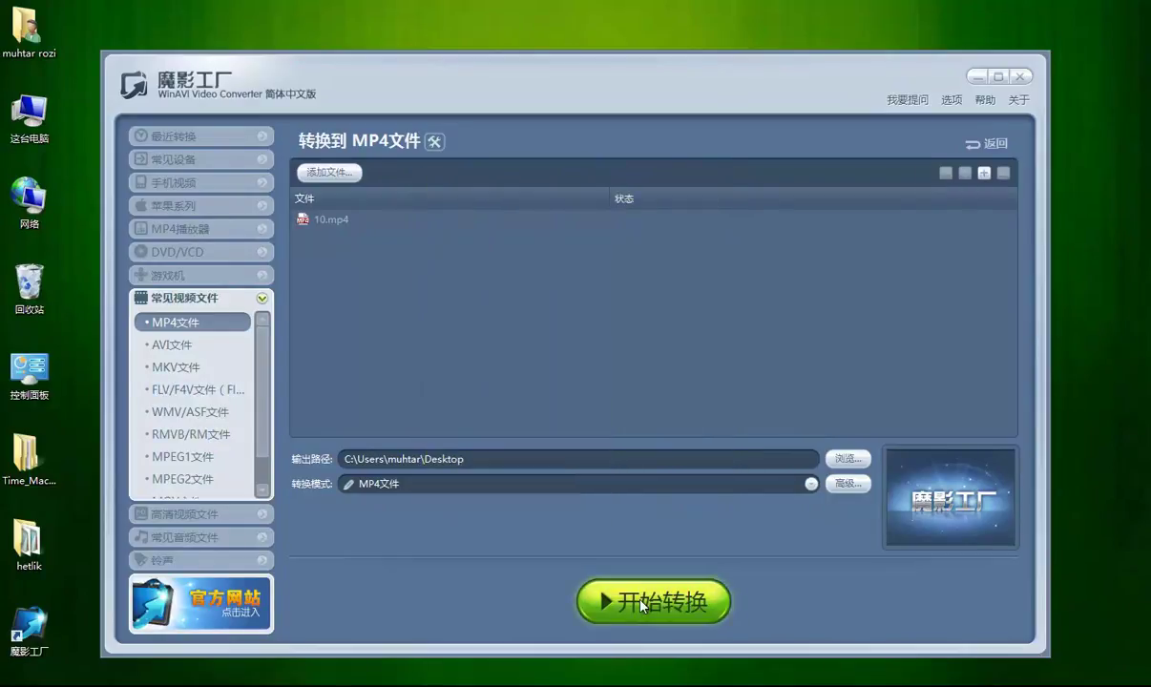
click(643, 605)
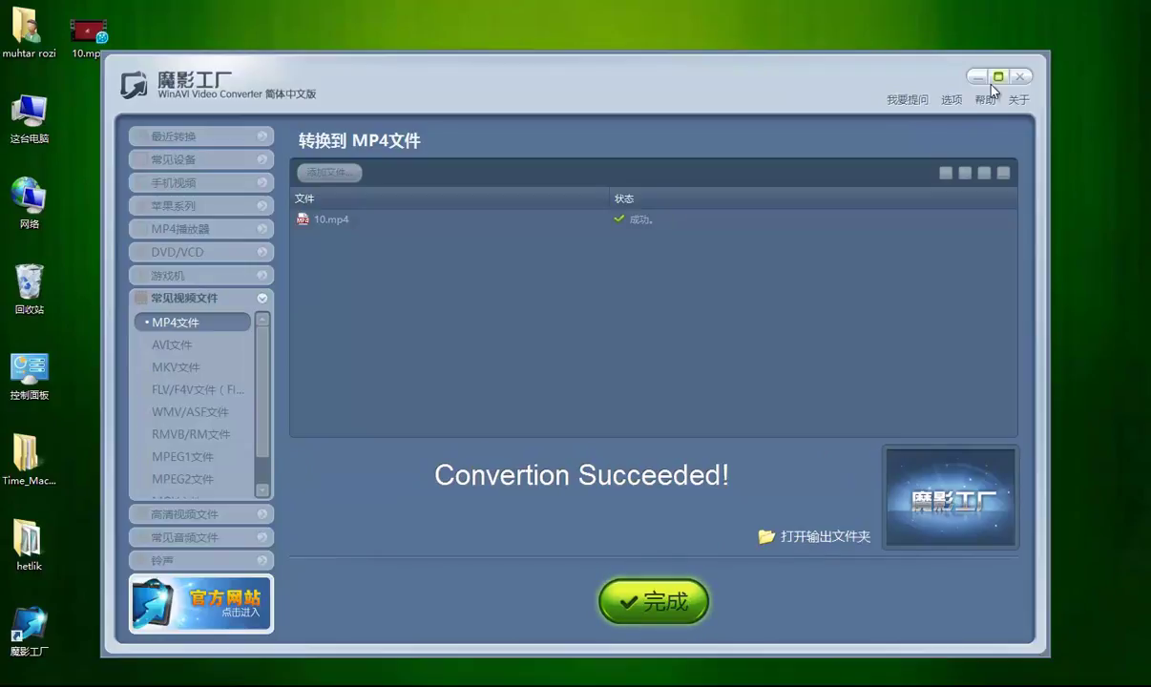
click(1017, 77)
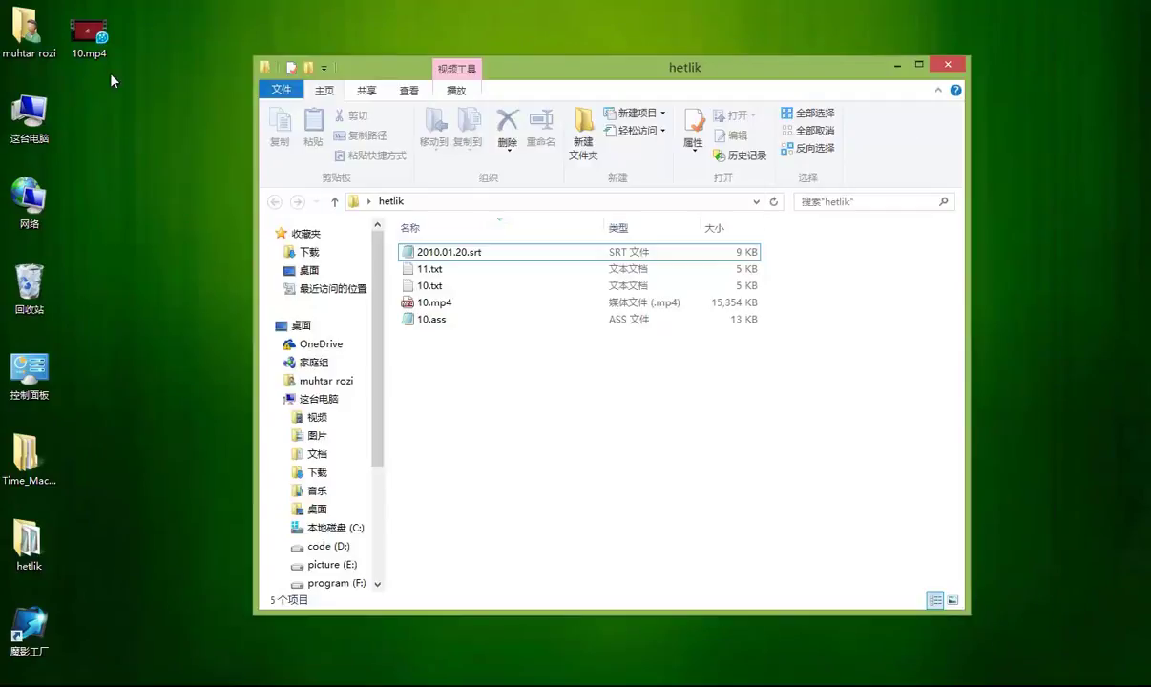
- Play the converted 10.mp4 from the desktop in QQ影音 to check its subtitles, and raise the volume
double_click(88, 36)
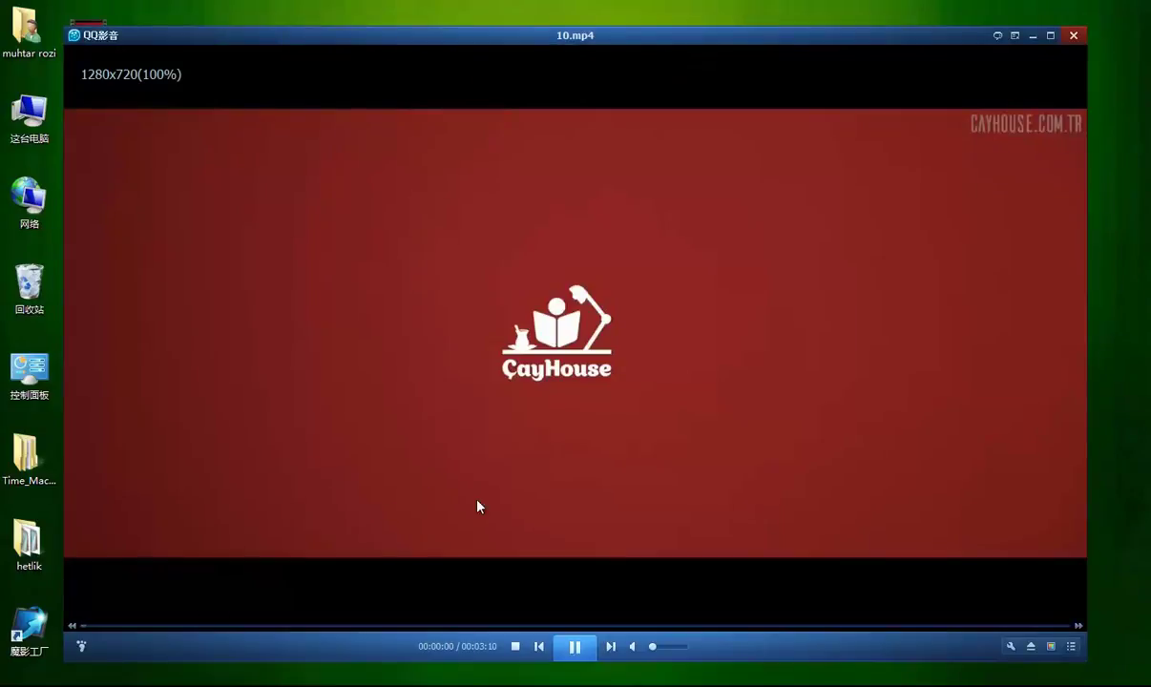
click(658, 646)
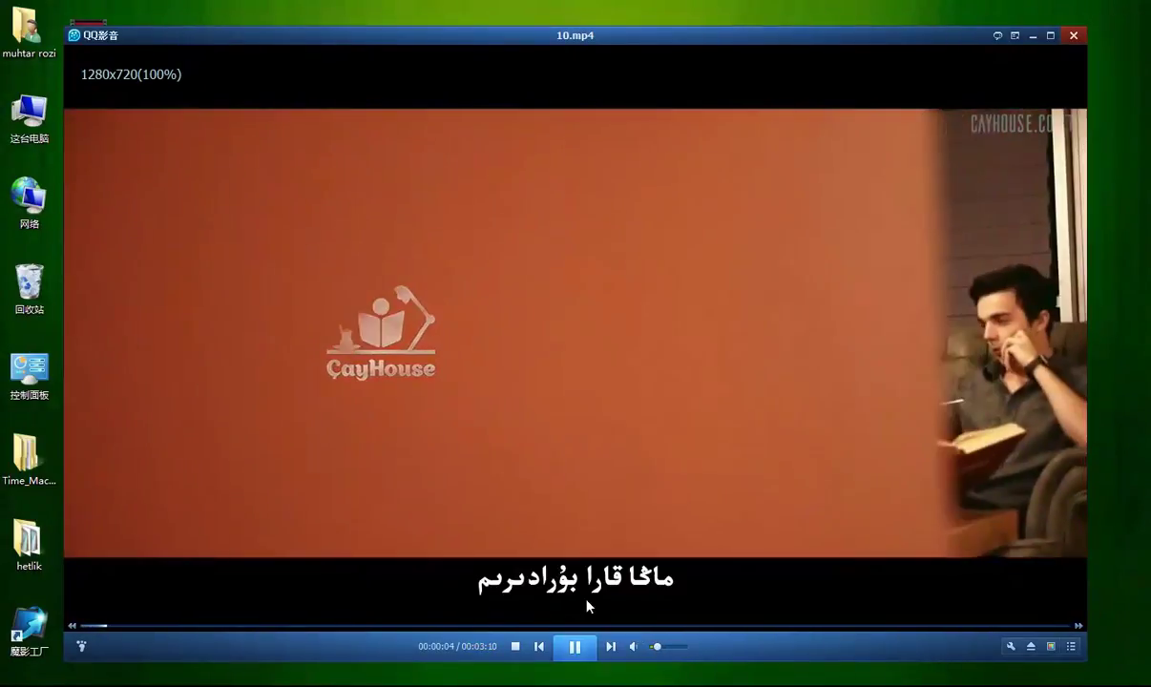
click(670, 647)
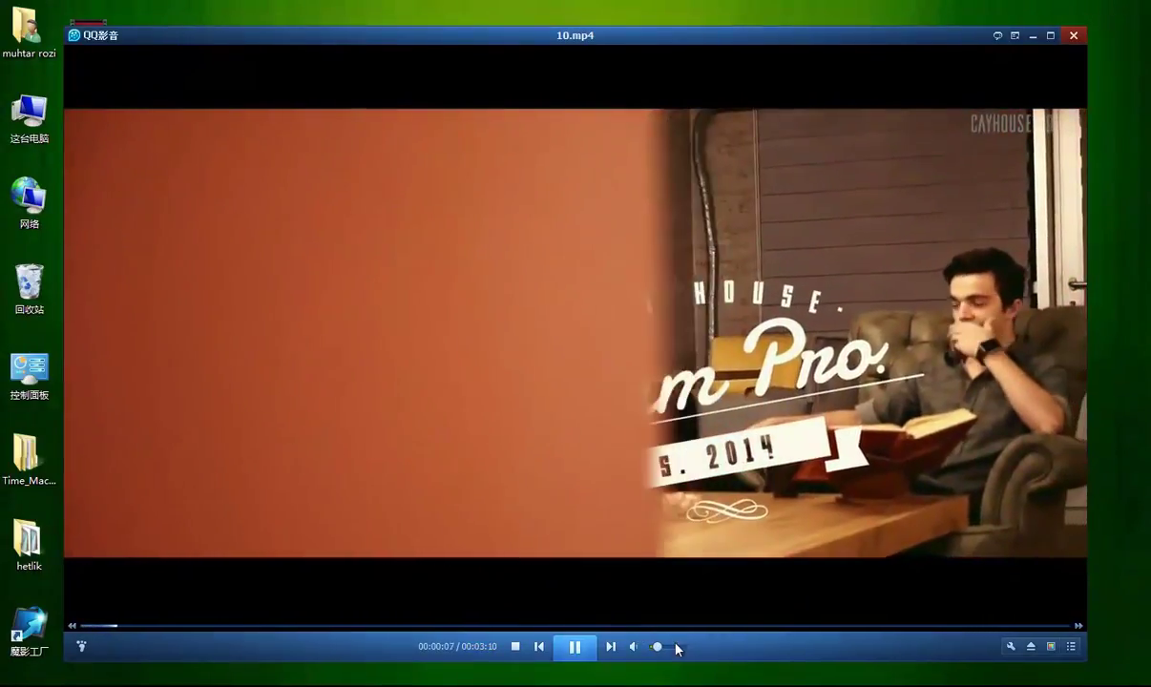